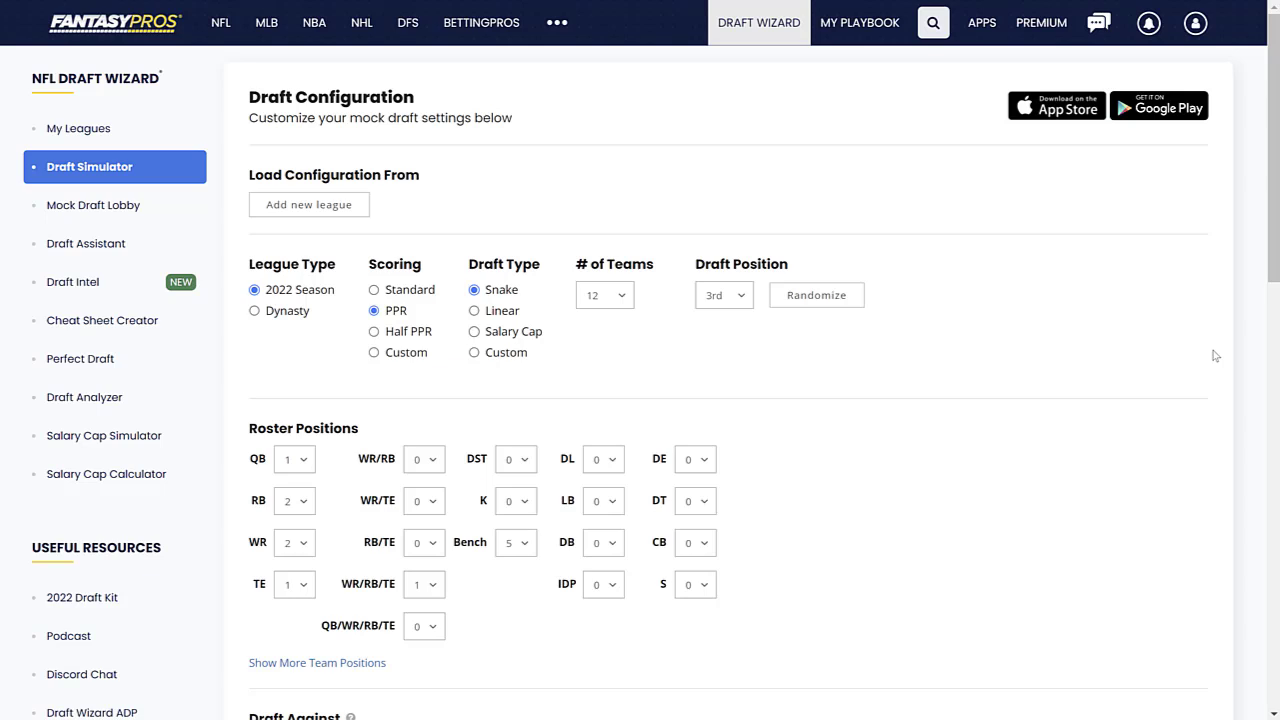
- Review the mock draft's Draft Against sources and position values, and start the draft with the existing configuration
{"action": "left_click_drag", "start_coordinate": [1273, 240], "coordinate": [1273, 440]}
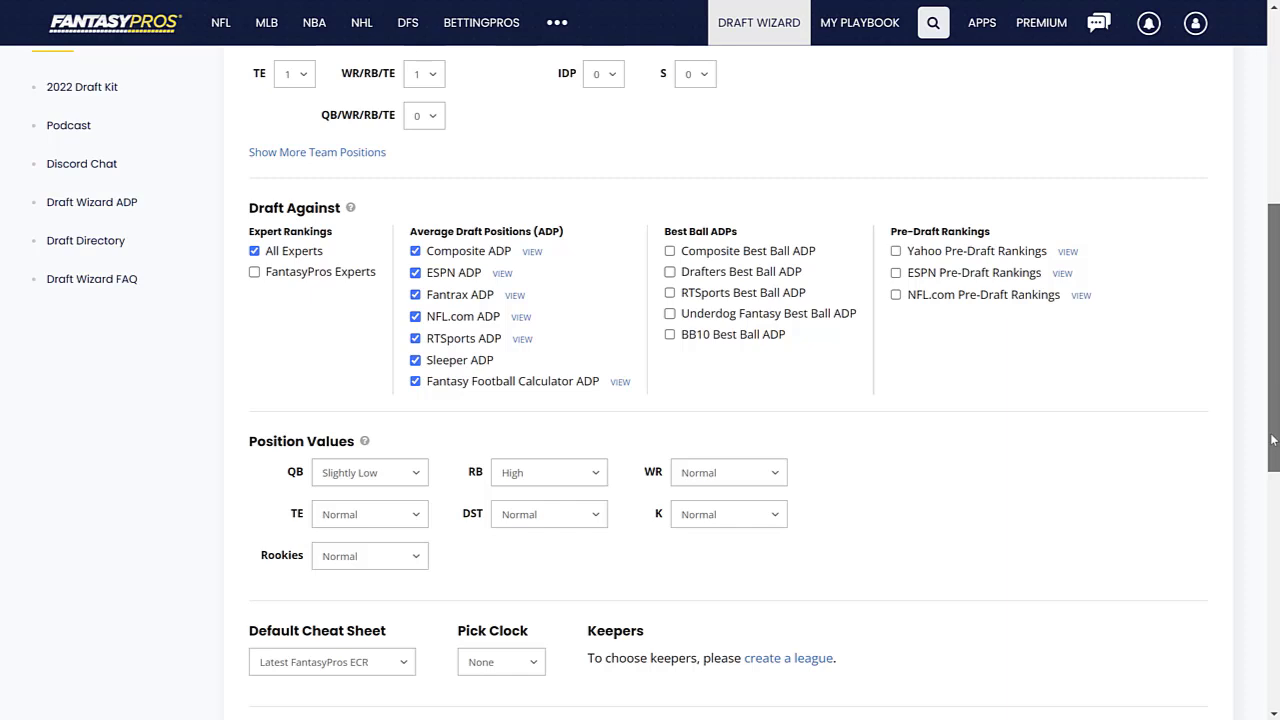
{"action": "left_click_drag", "start_coordinate": [1273, 440], "coordinate": [1273, 484]}
{"action": "left_click", "coordinate": [395, 638]}
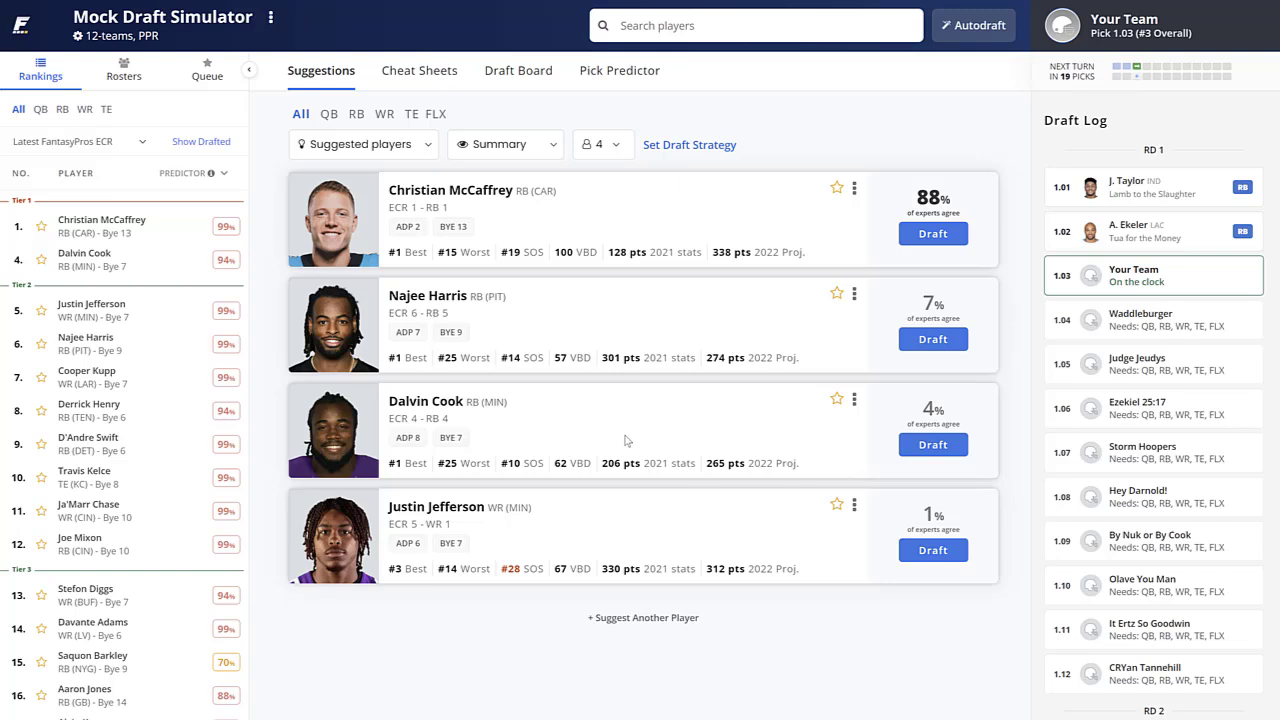
- Hide drafted players in the cheat sheets and draft running back Christian McCaffrey at pick 1.03
{"action": "left_click", "coordinate": [440, 82]}
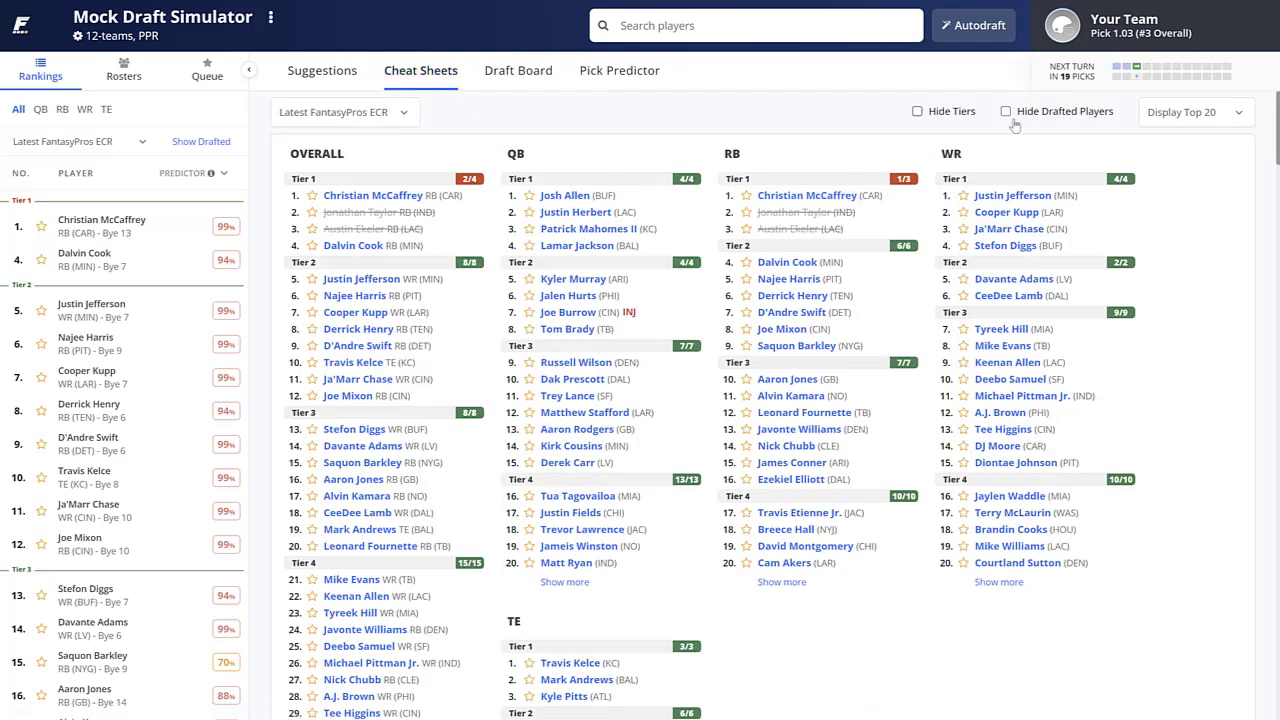
{"action": "left_click", "coordinate": [1014, 125]}
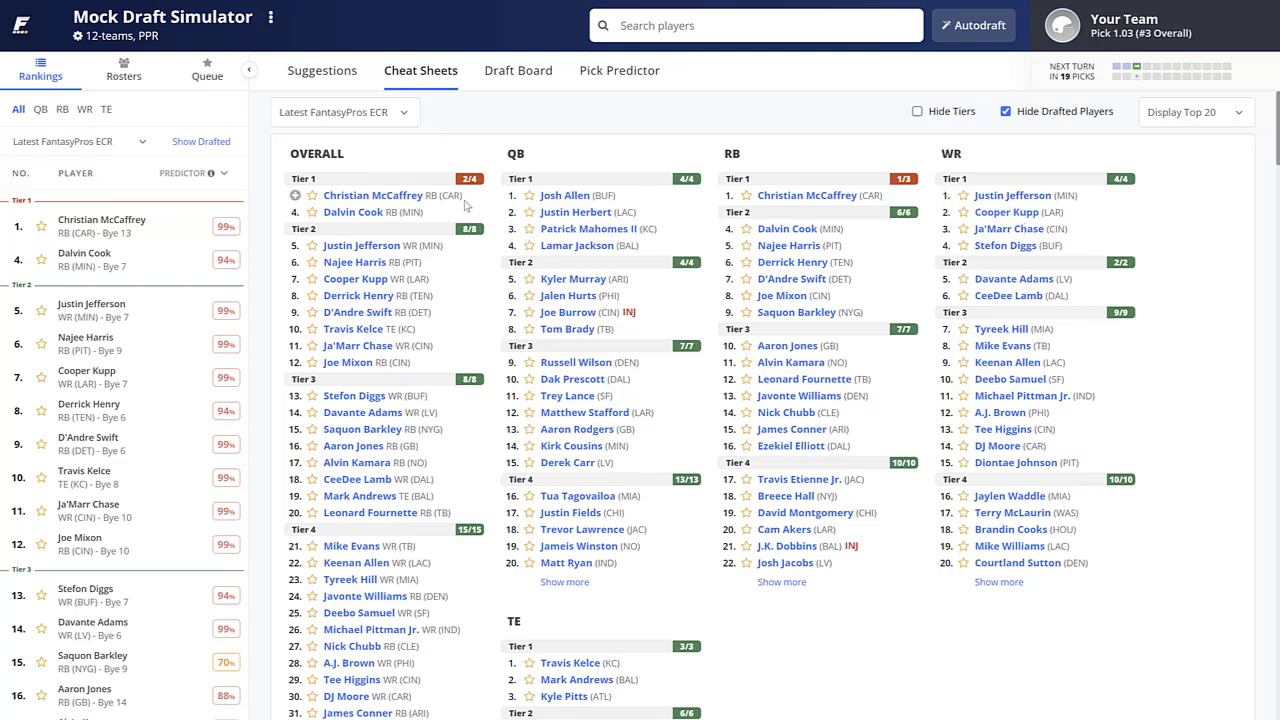
{"action": "left_click", "coordinate": [333, 77]}
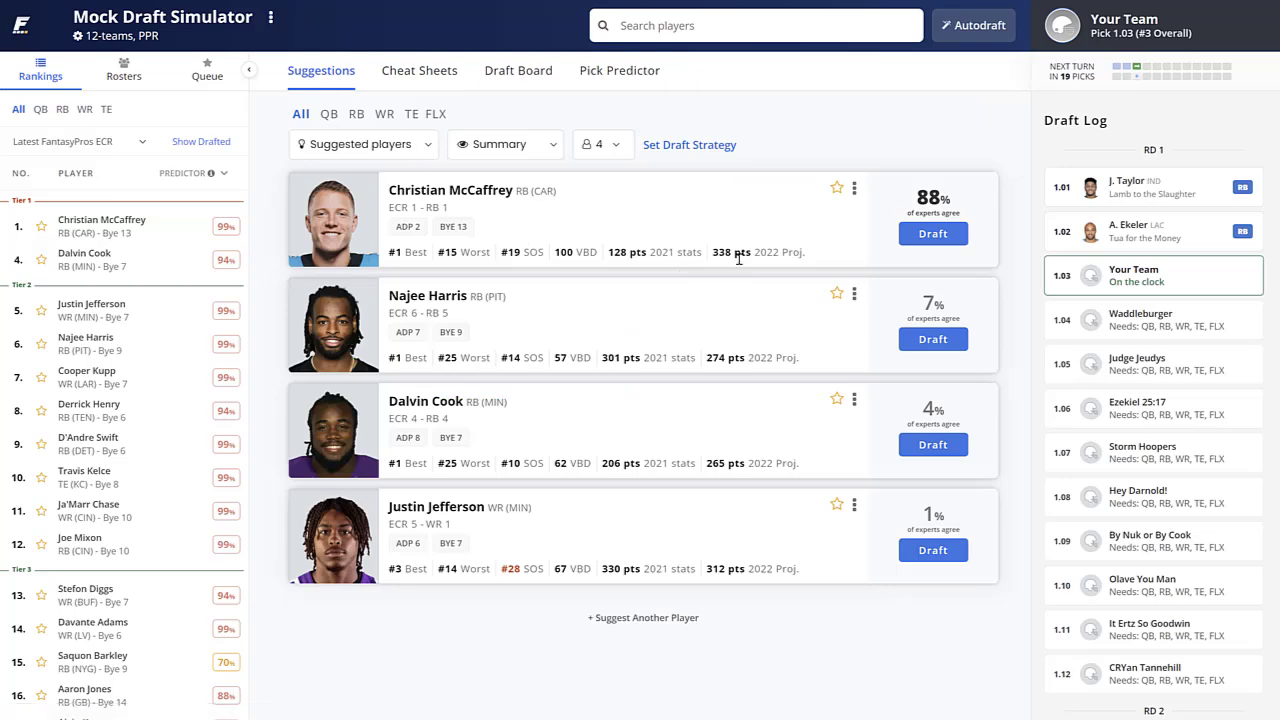
{"action": "left_click", "coordinate": [928, 238]}
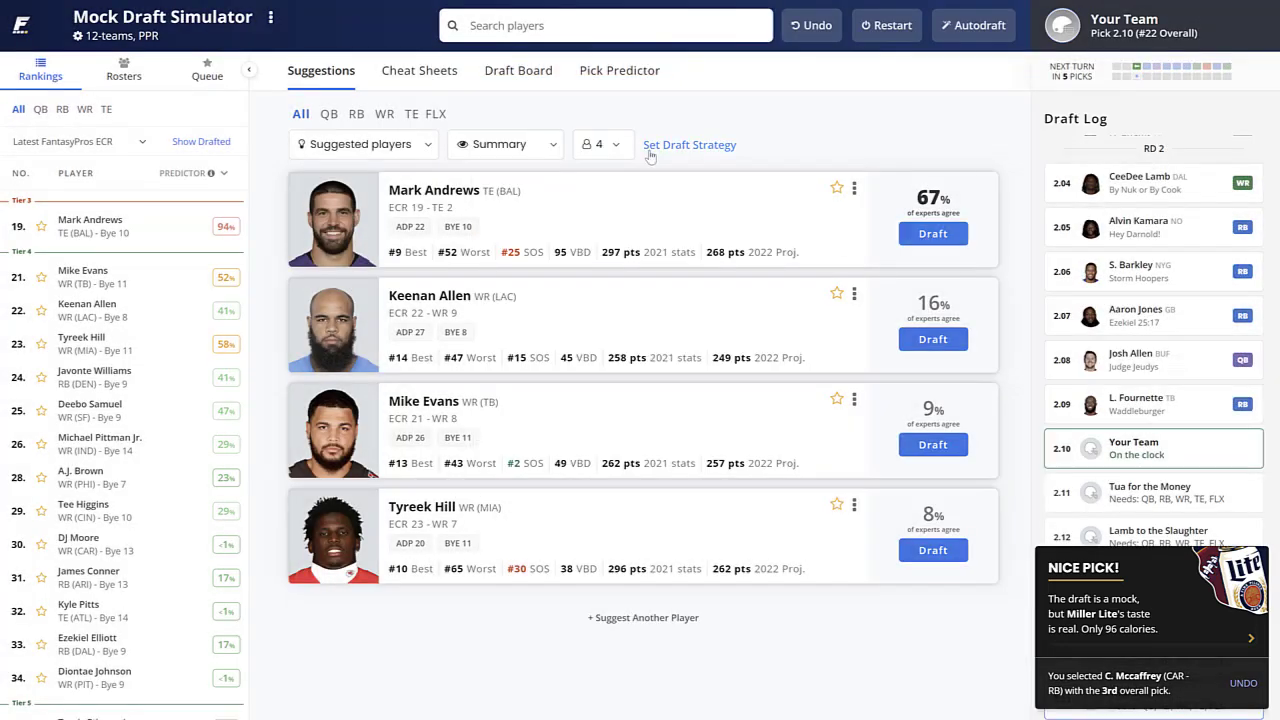
- Compare the draft board, cheat sheets and suggestions for round two, and draft tight end Mark Andrews at pick 2.10
{"action": "left_click", "coordinate": [512, 72]}
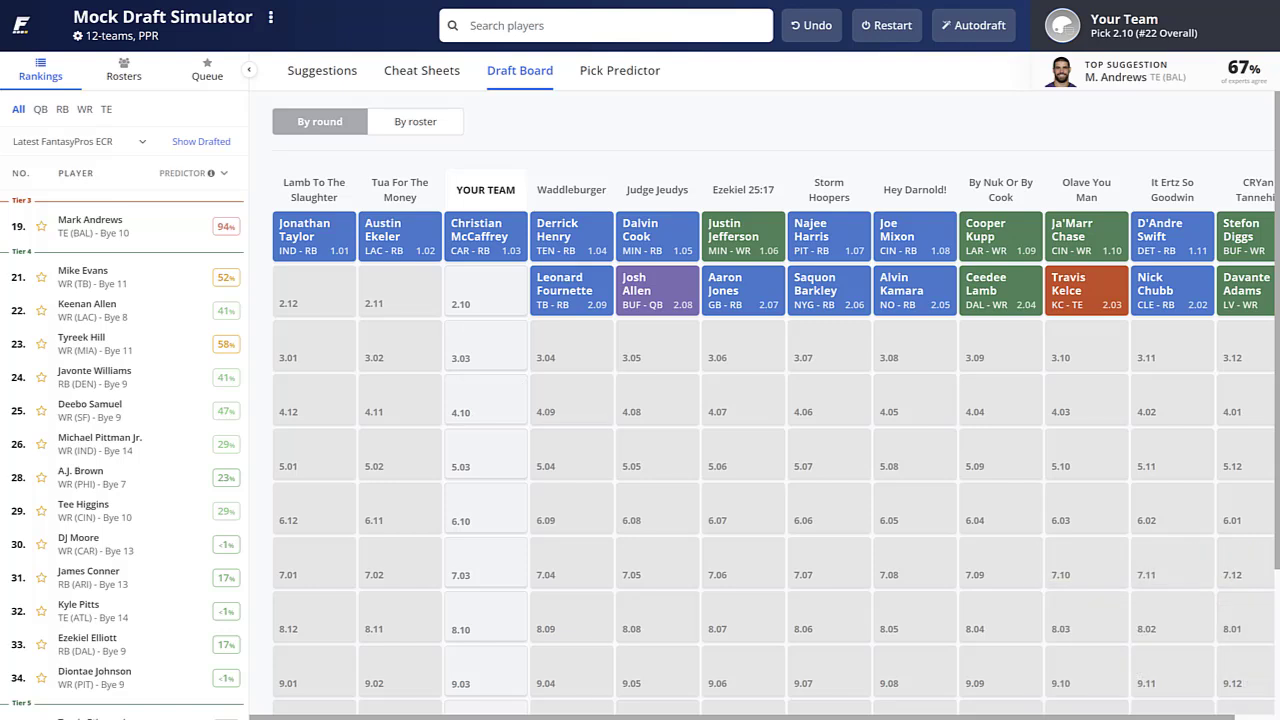
{"action": "scroll", "coordinate": [762, 449], "scroll_direction": "right", "scroll_amount": 1}
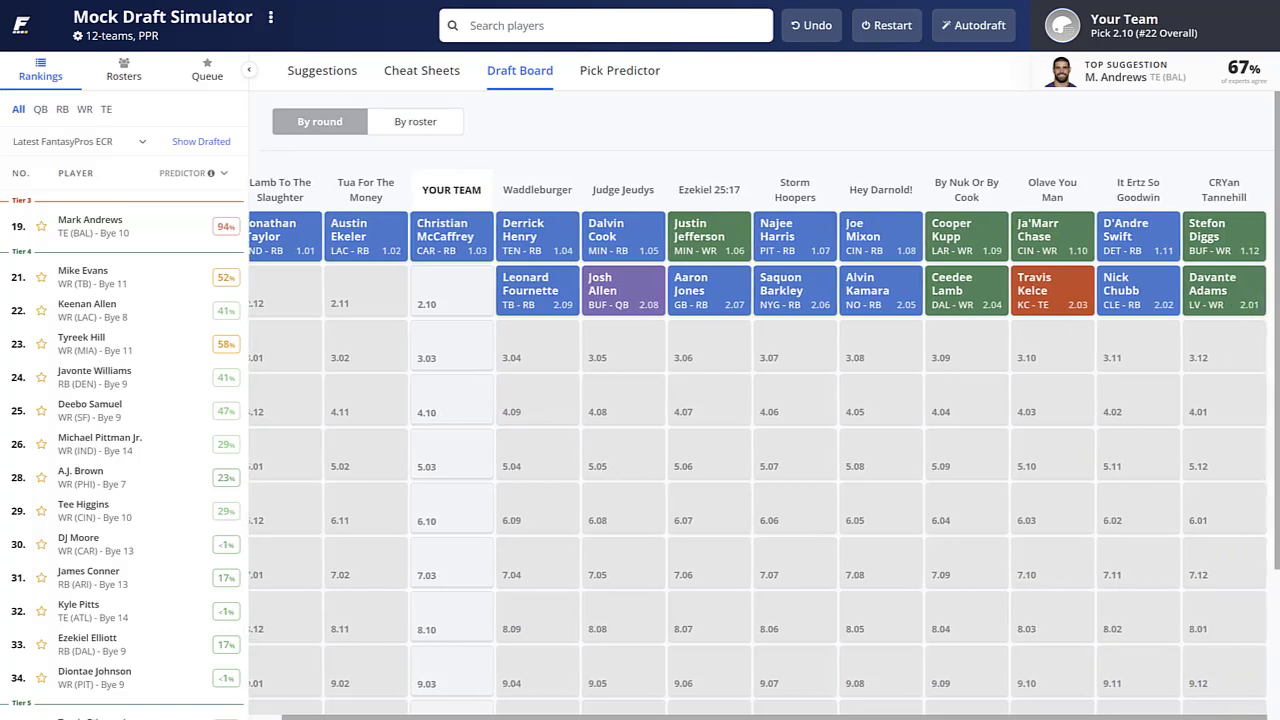
{"action": "left_click_drag", "start_coordinate": [679, 717], "coordinate": [686, 717]}
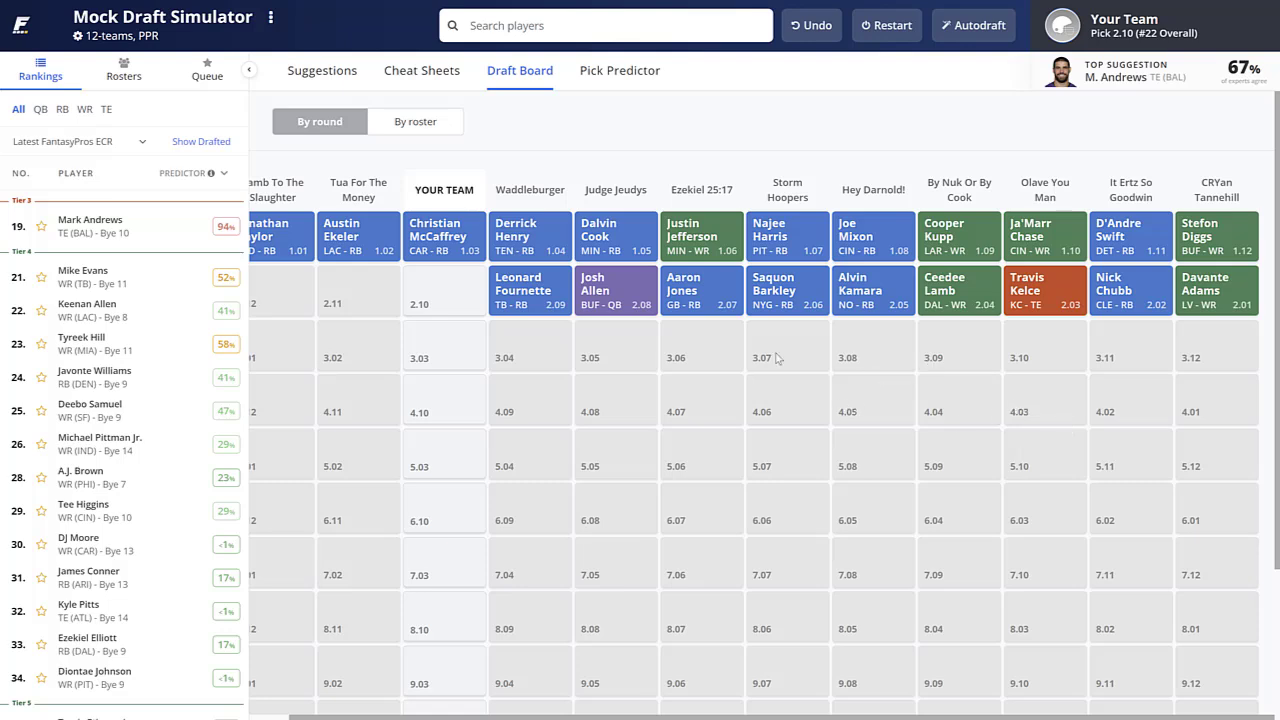
{"action": "left_click_drag", "start_coordinate": [494, 718], "coordinate": [452, 718]}
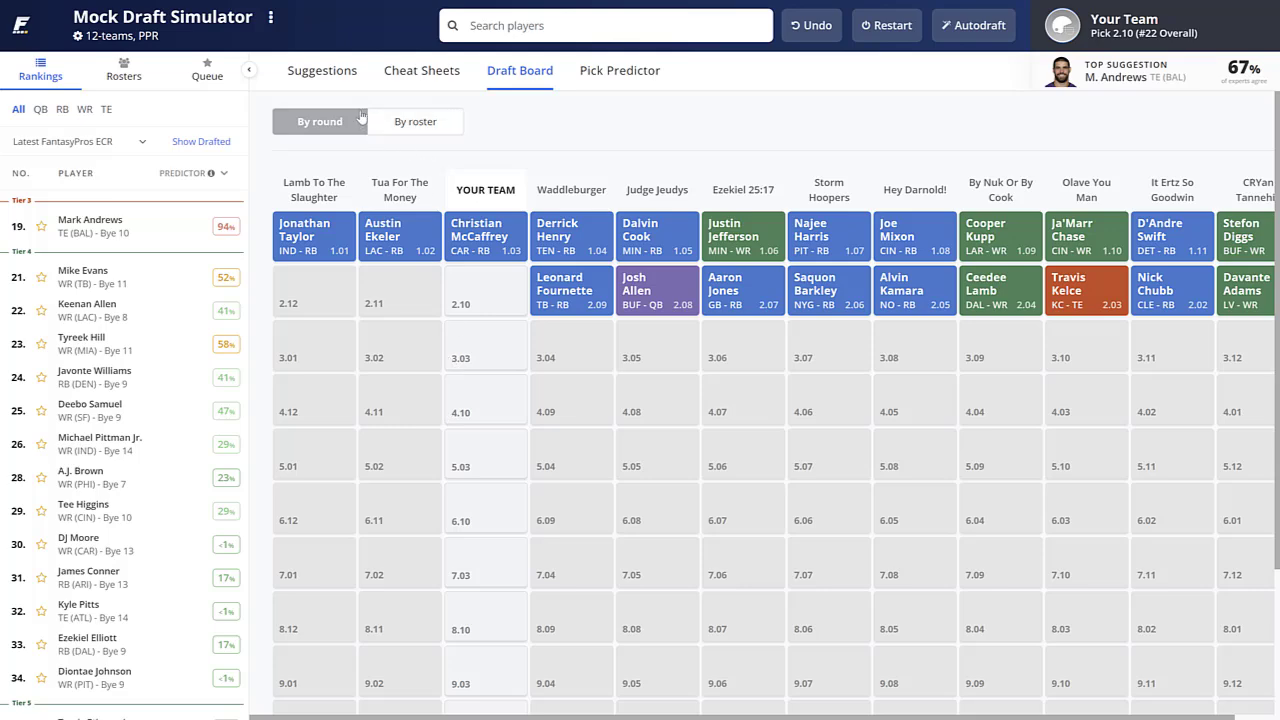
{"action": "left_click", "coordinate": [321, 71]}
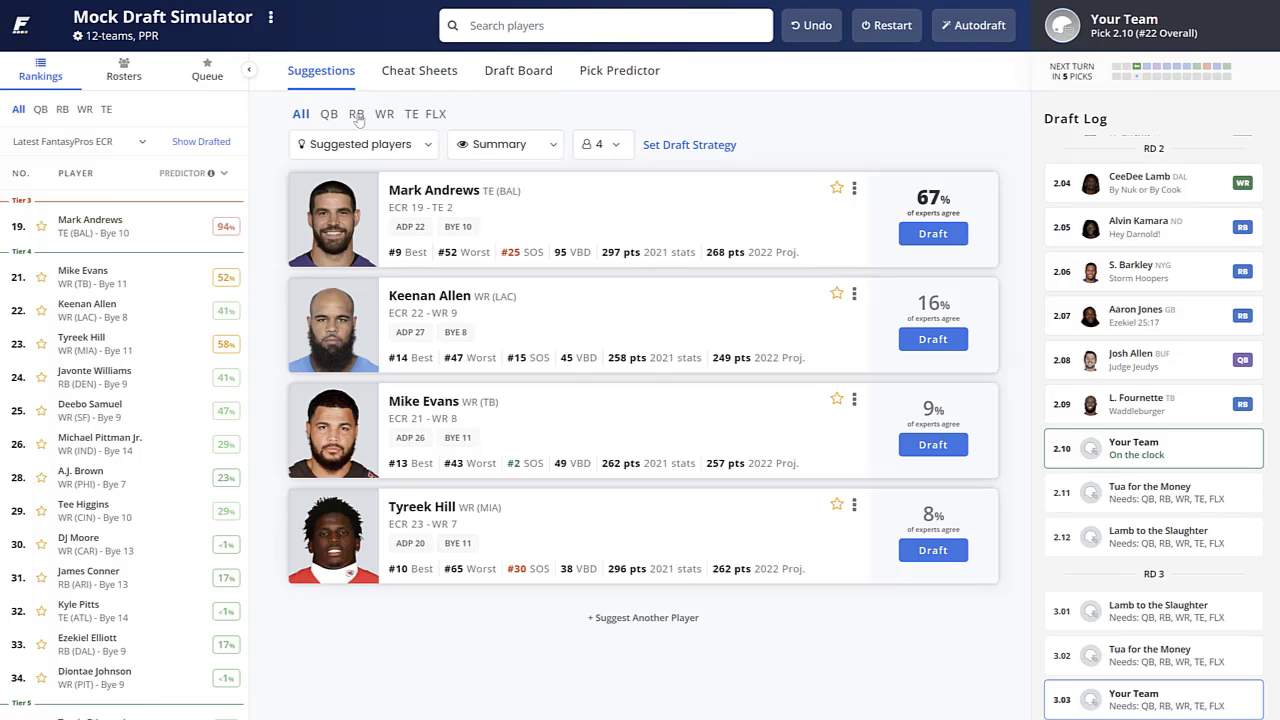
{"action": "left_click", "coordinate": [444, 70]}
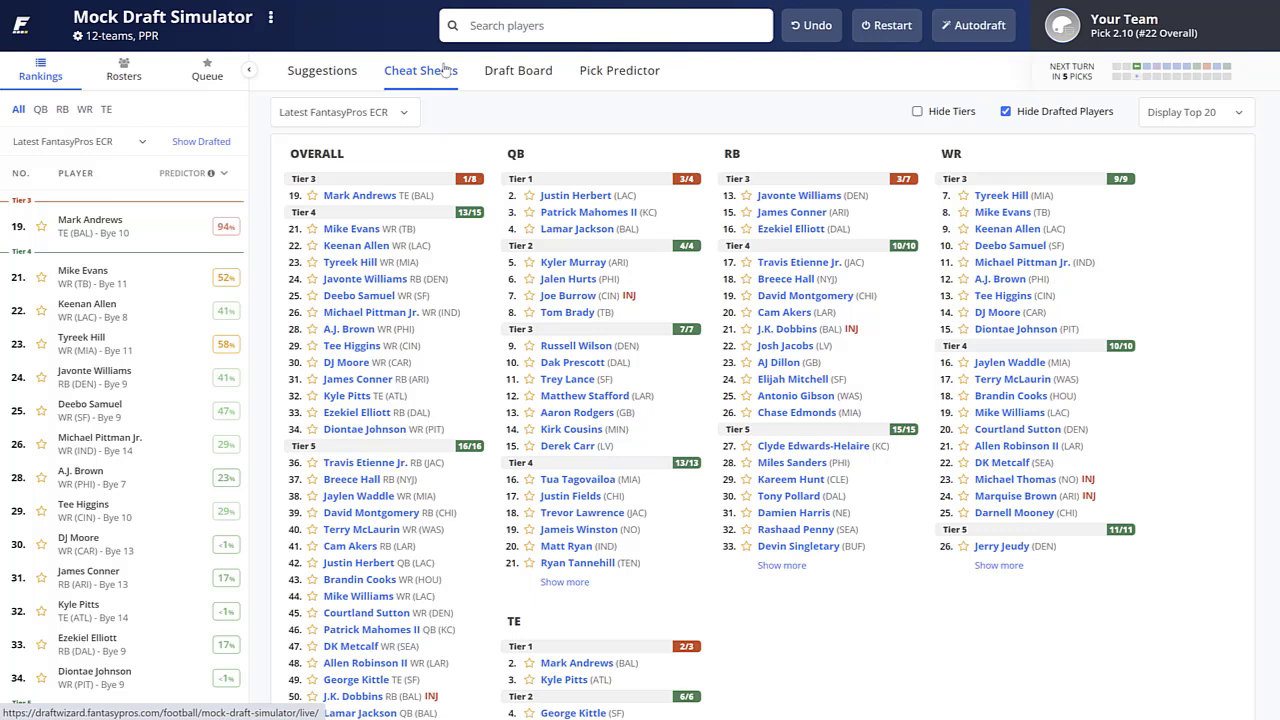
{"action": "left_click", "coordinate": [330, 74]}
{"action": "left_click", "coordinate": [518, 71]}
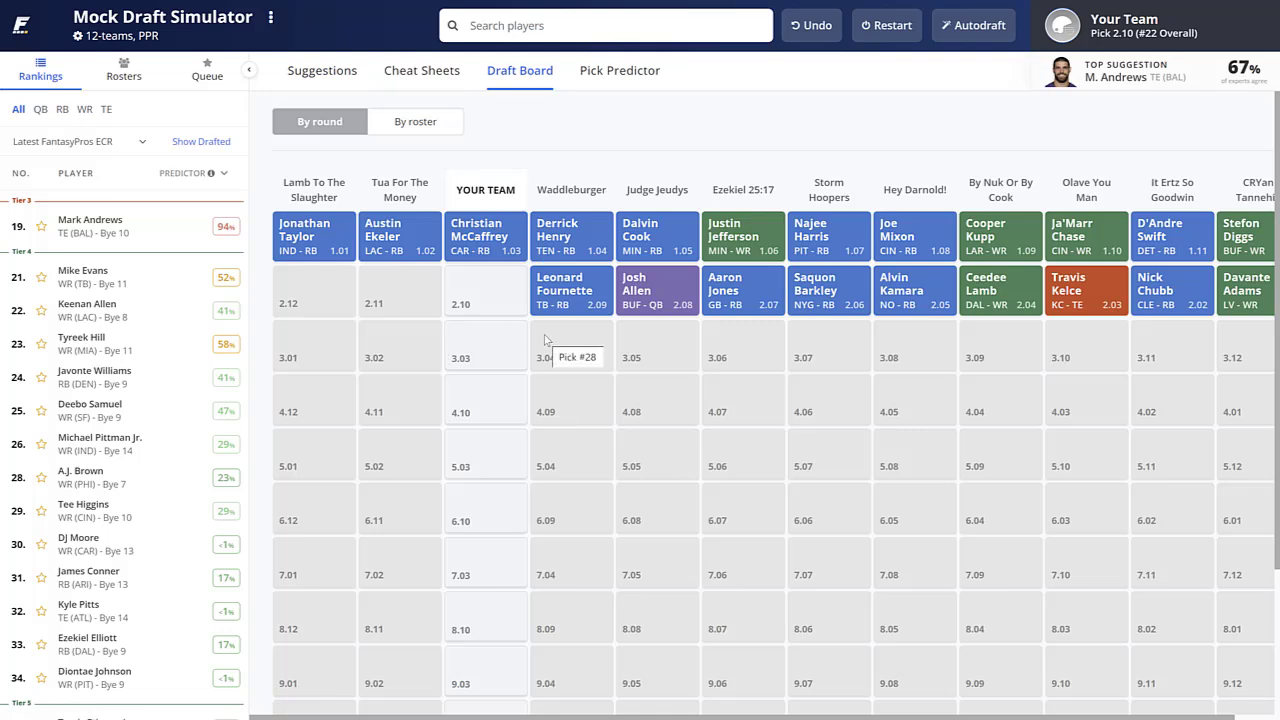
{"action": "left_click", "coordinate": [341, 77]}
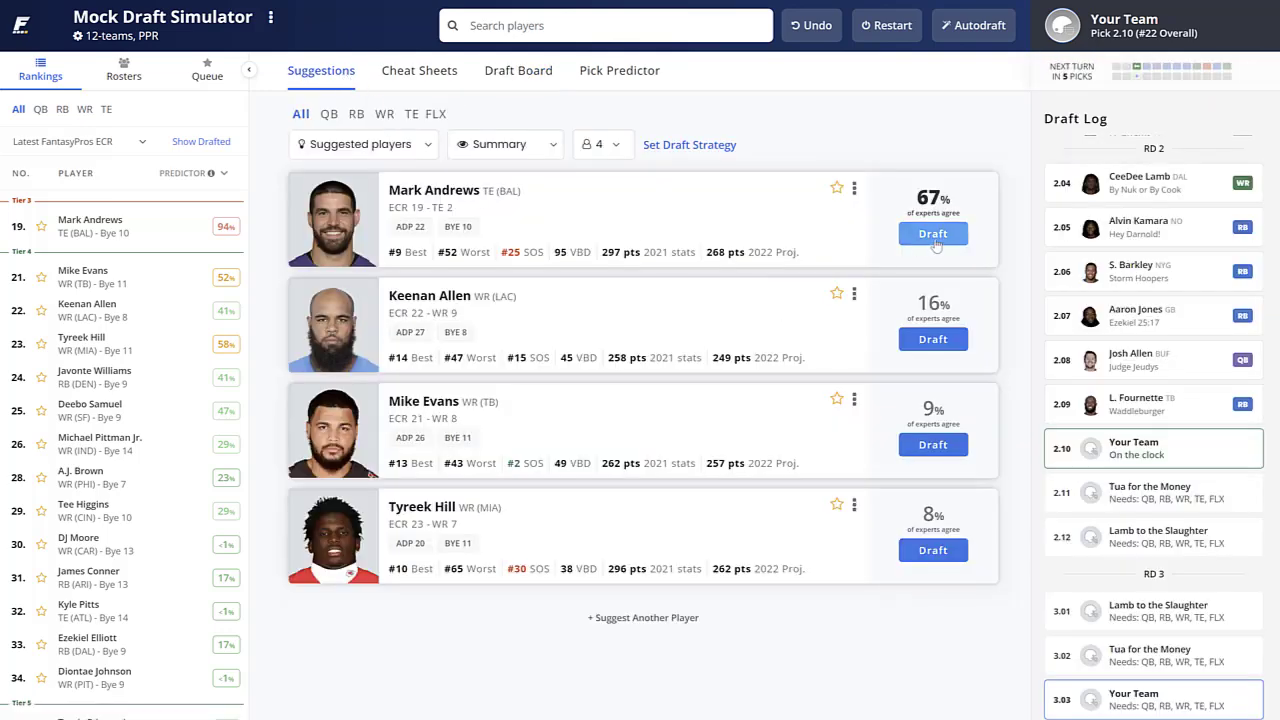
{"action": "left_click", "coordinate": [935, 240]}
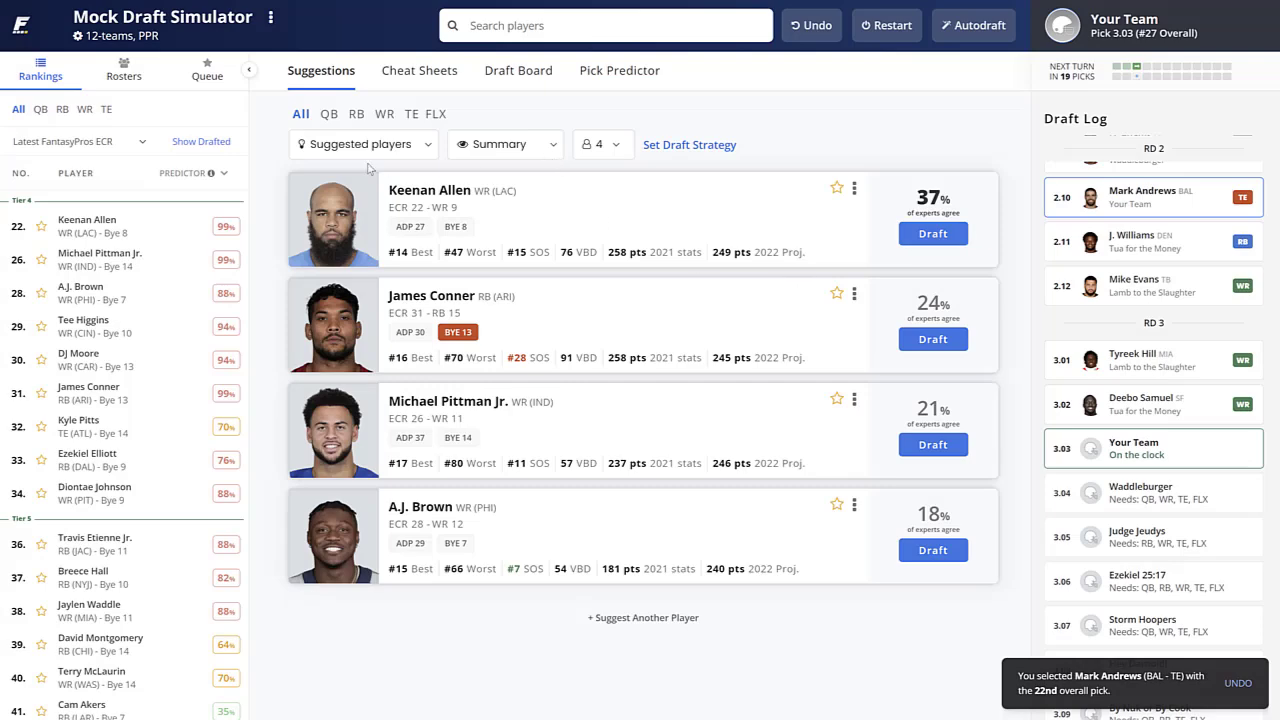
- Filter the suggestions to running backs, check the draft board and cheat sheets, and draft Ezekiel Elliott at pick 3.03
{"action": "left_click", "coordinate": [356, 114]}
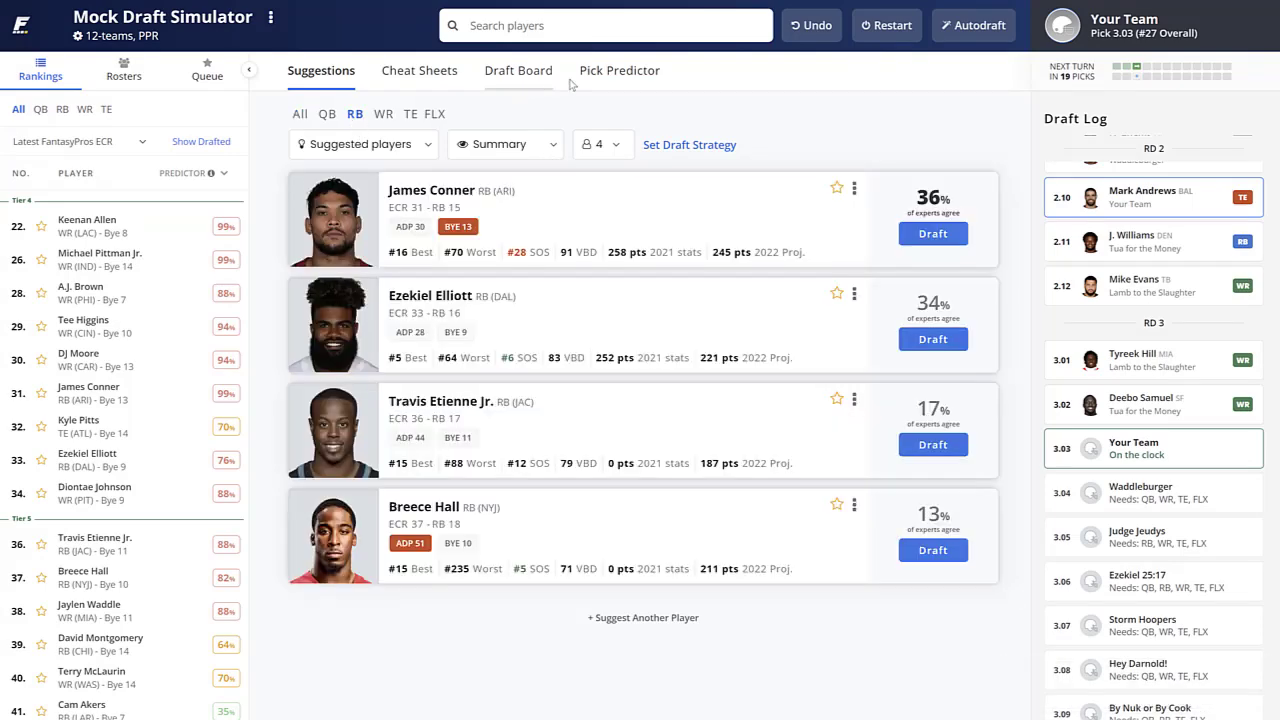
{"action": "left_click", "coordinate": [527, 76]}
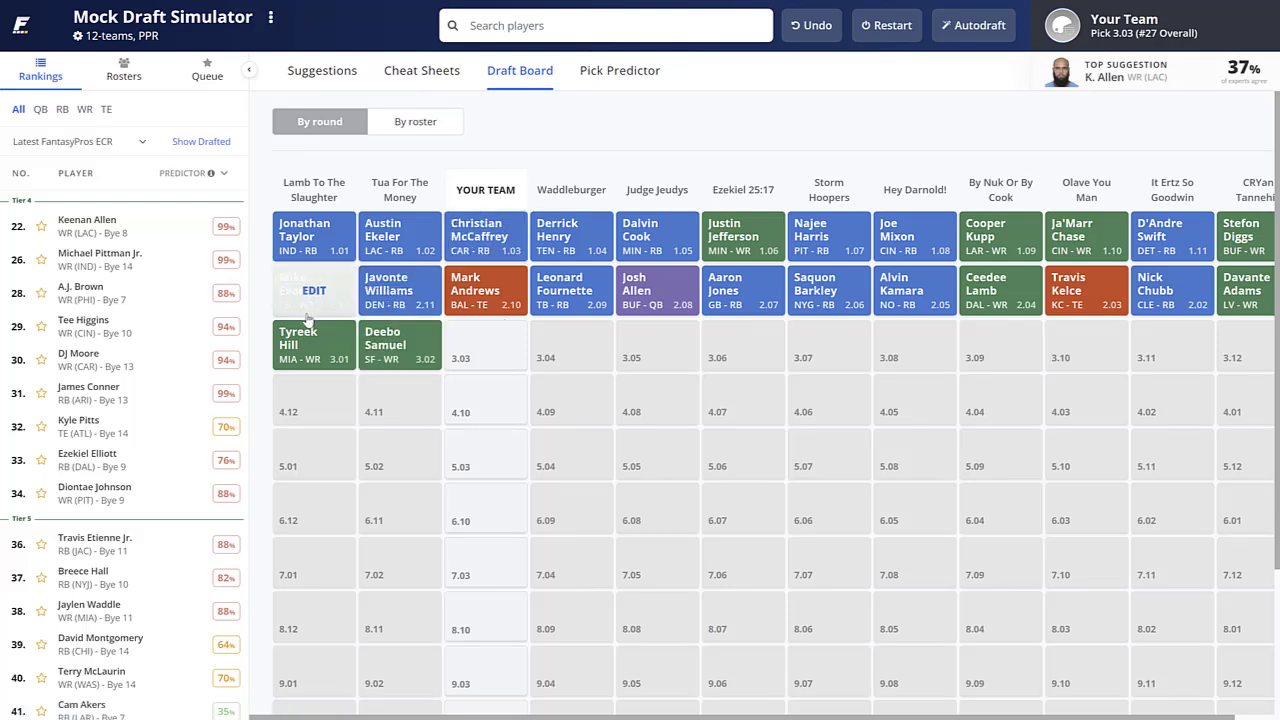
{"action": "left_click", "coordinate": [420, 80]}
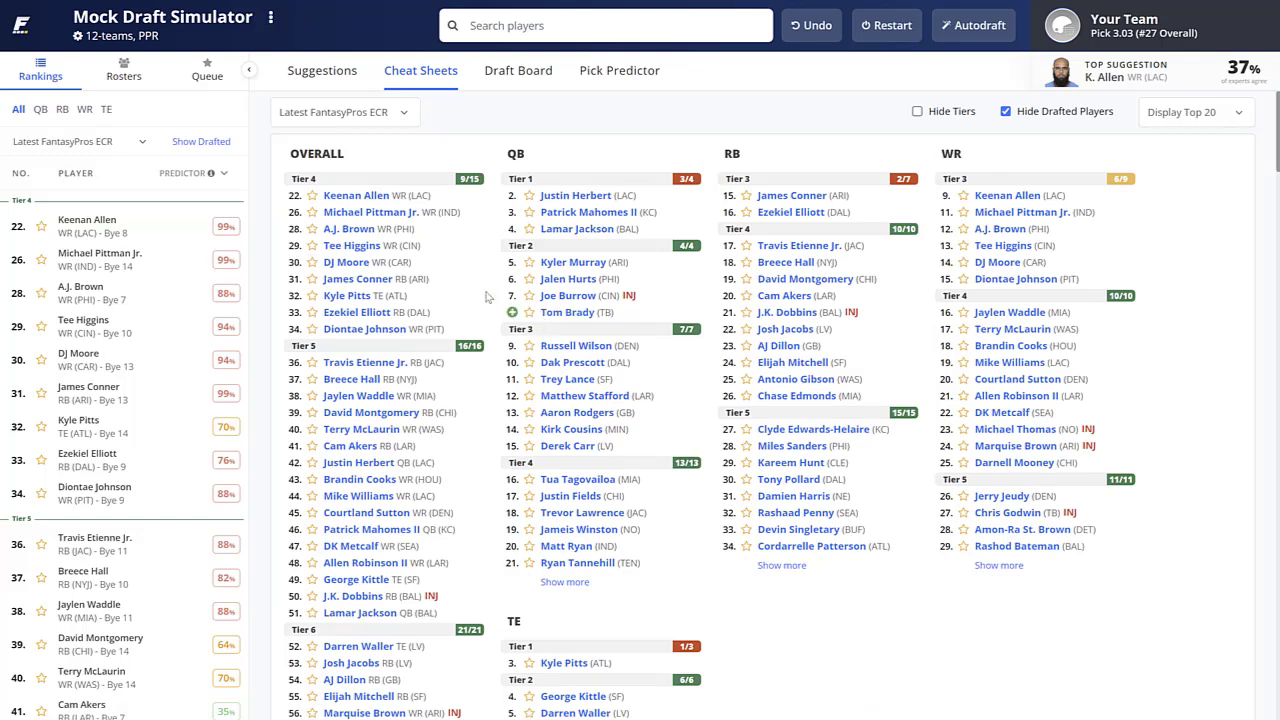
{"action": "left_click", "coordinate": [322, 72]}
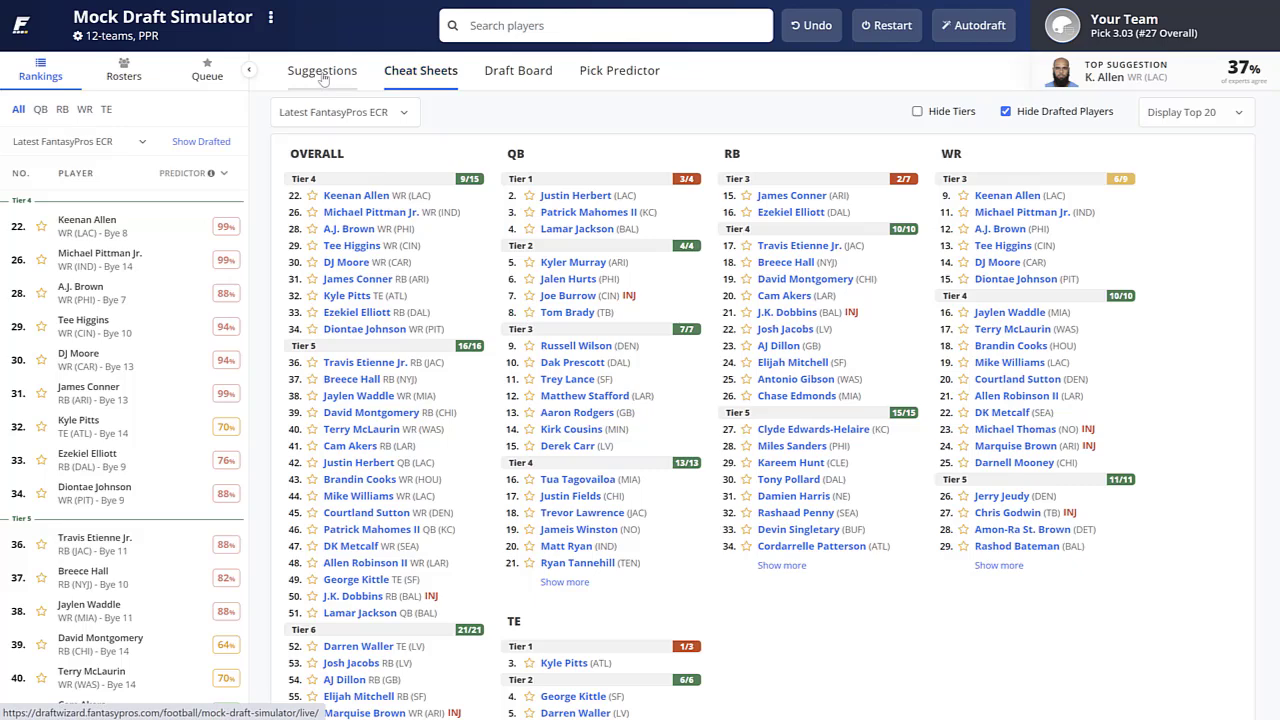
{"action": "left_click", "coordinate": [939, 346]}
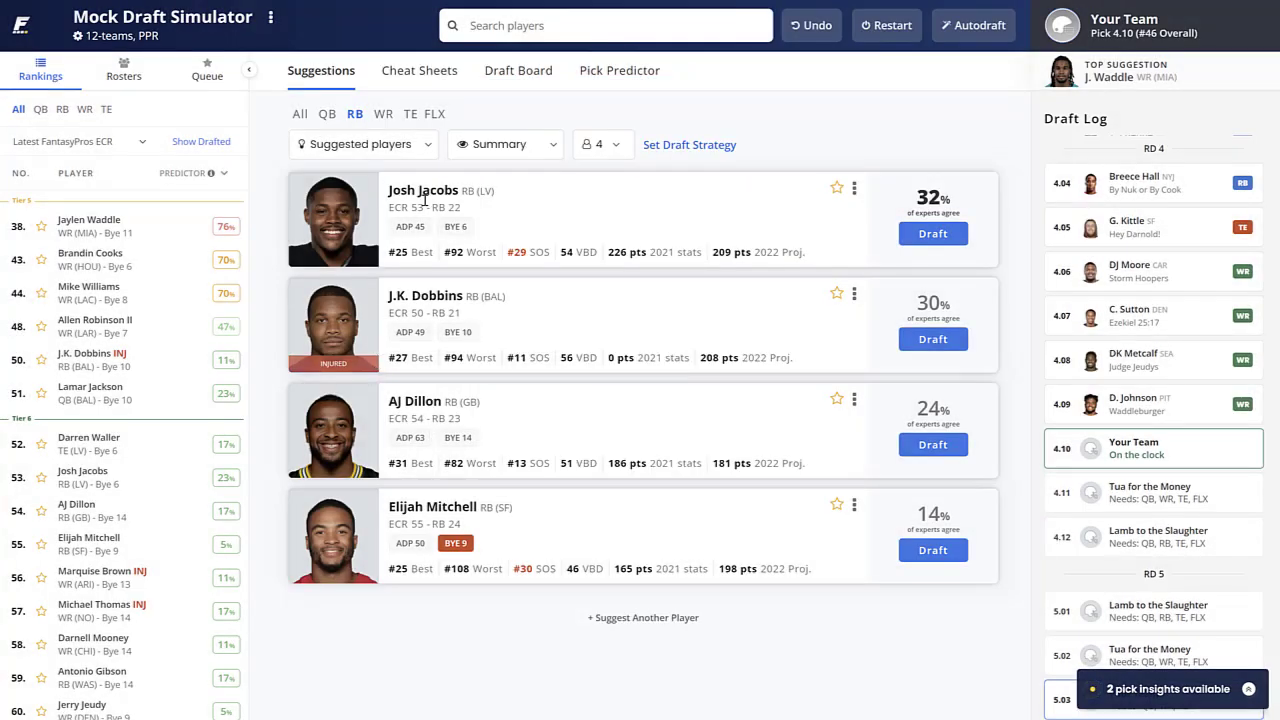
- Check the roster, draft board and cheat sheets, and draft wide receivers Jaylen Waddle at pick 4.10 and Allen Robinson II at pick 5.03
{"action": "left_click", "coordinate": [124, 86]}
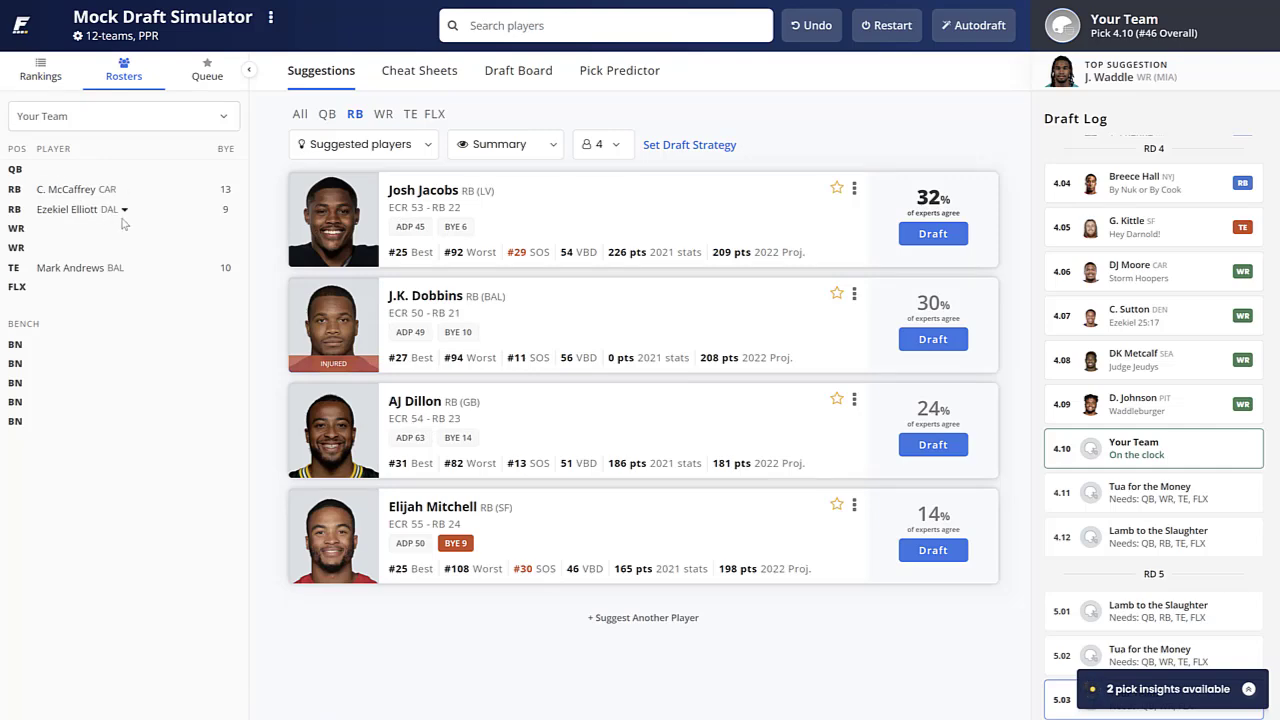
{"action": "left_click", "coordinate": [524, 79]}
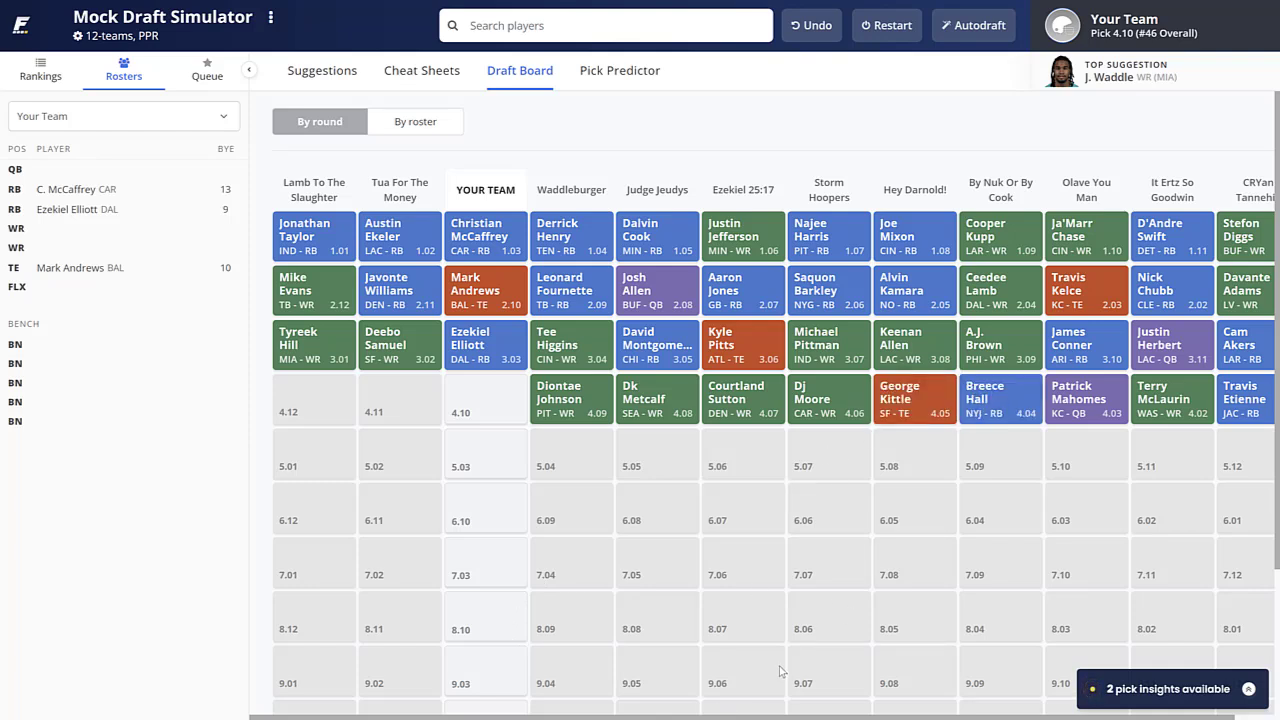
{"action": "scroll", "coordinate": [762, 449], "scroll_direction": "right", "scroll_amount": 1}
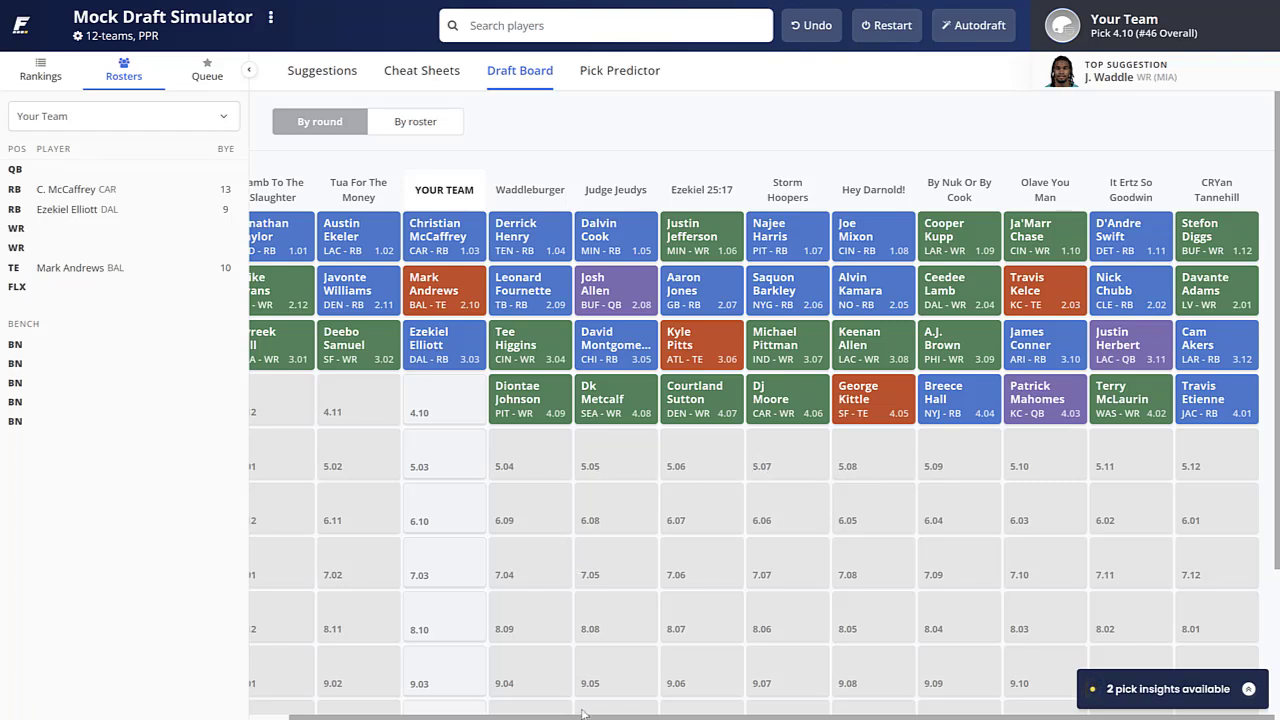
{"action": "scroll", "coordinate": [762, 449], "scroll_direction": "left", "scroll_amount": 2}
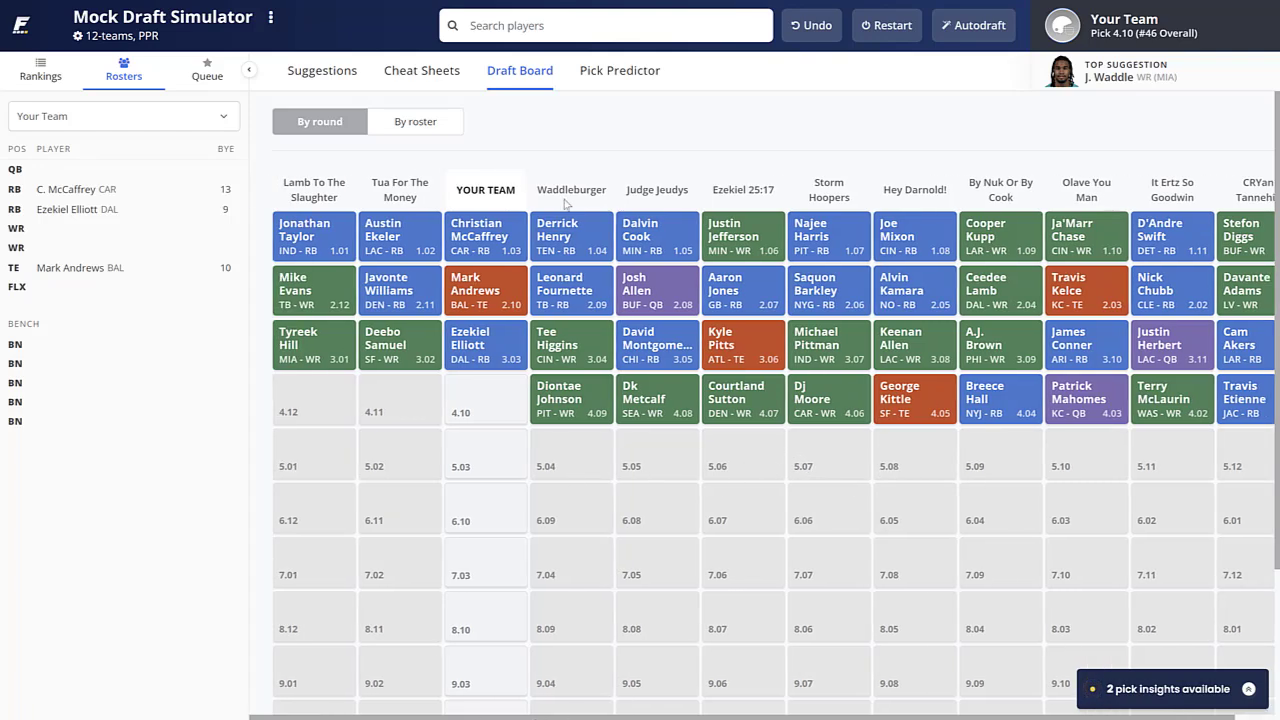
{"action": "left_click", "coordinate": [320, 74]}
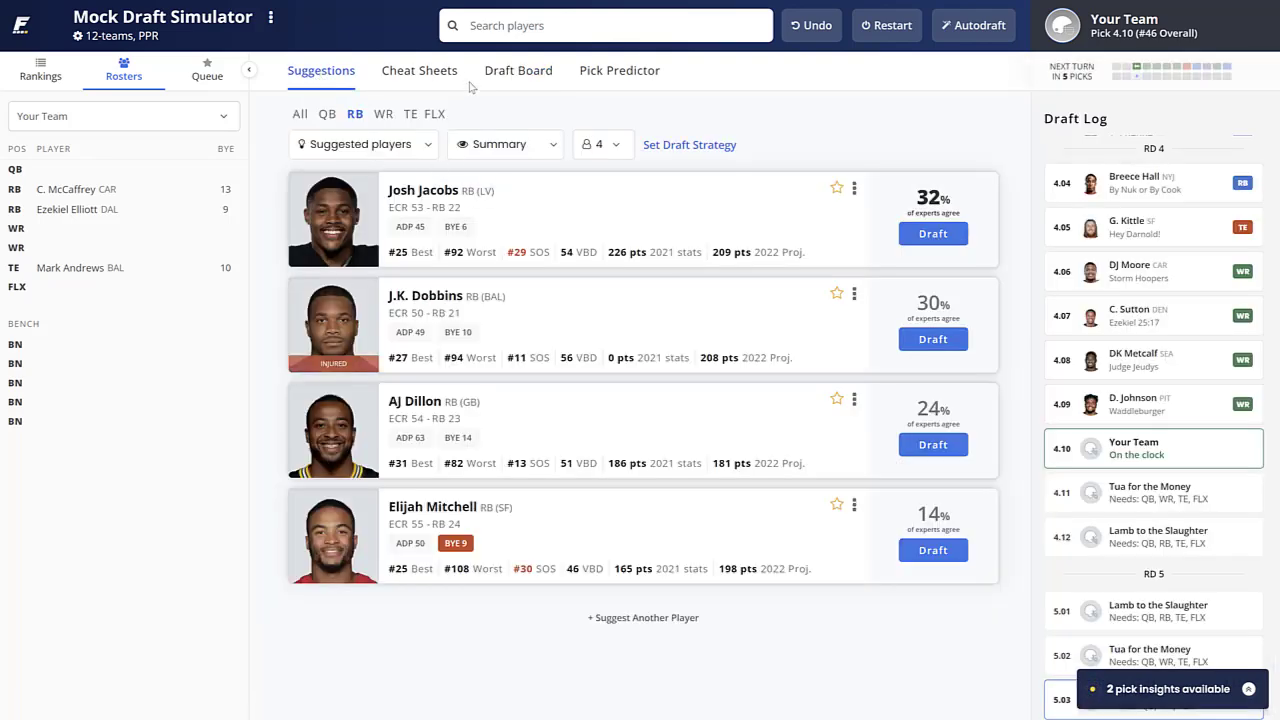
{"action": "left_click", "coordinate": [420, 72]}
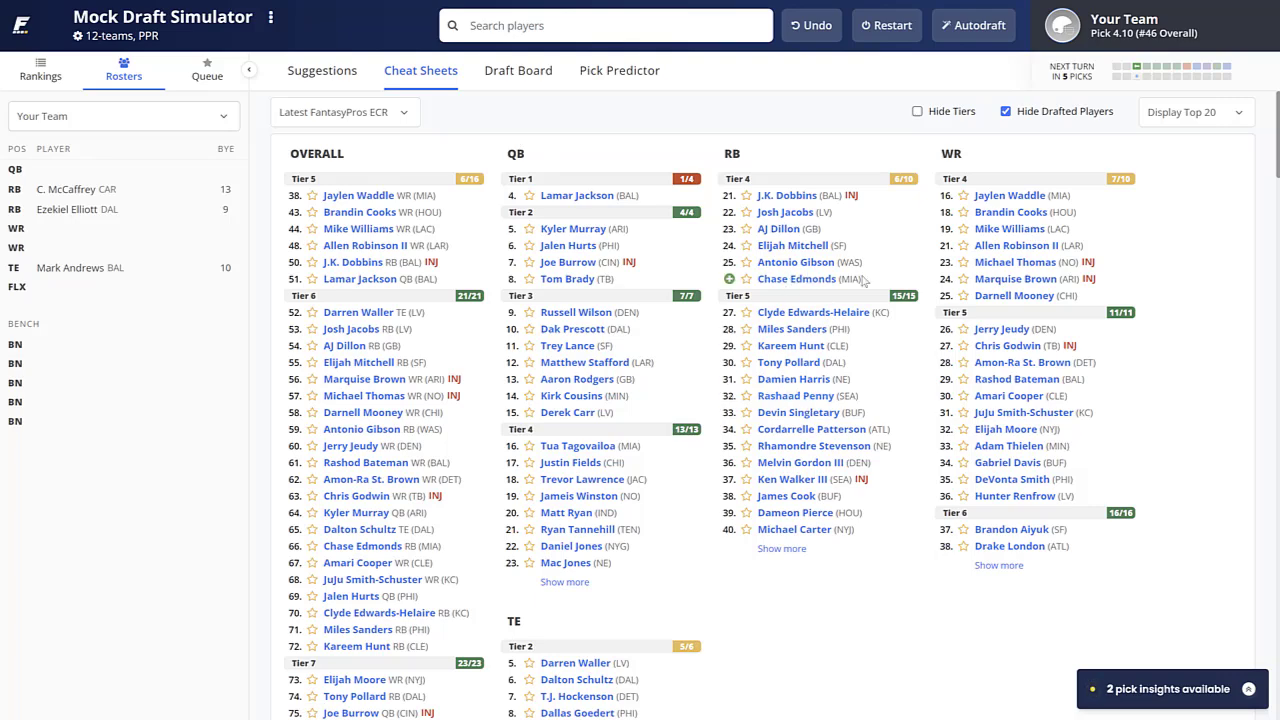
{"action": "left_click", "coordinate": [320, 72]}
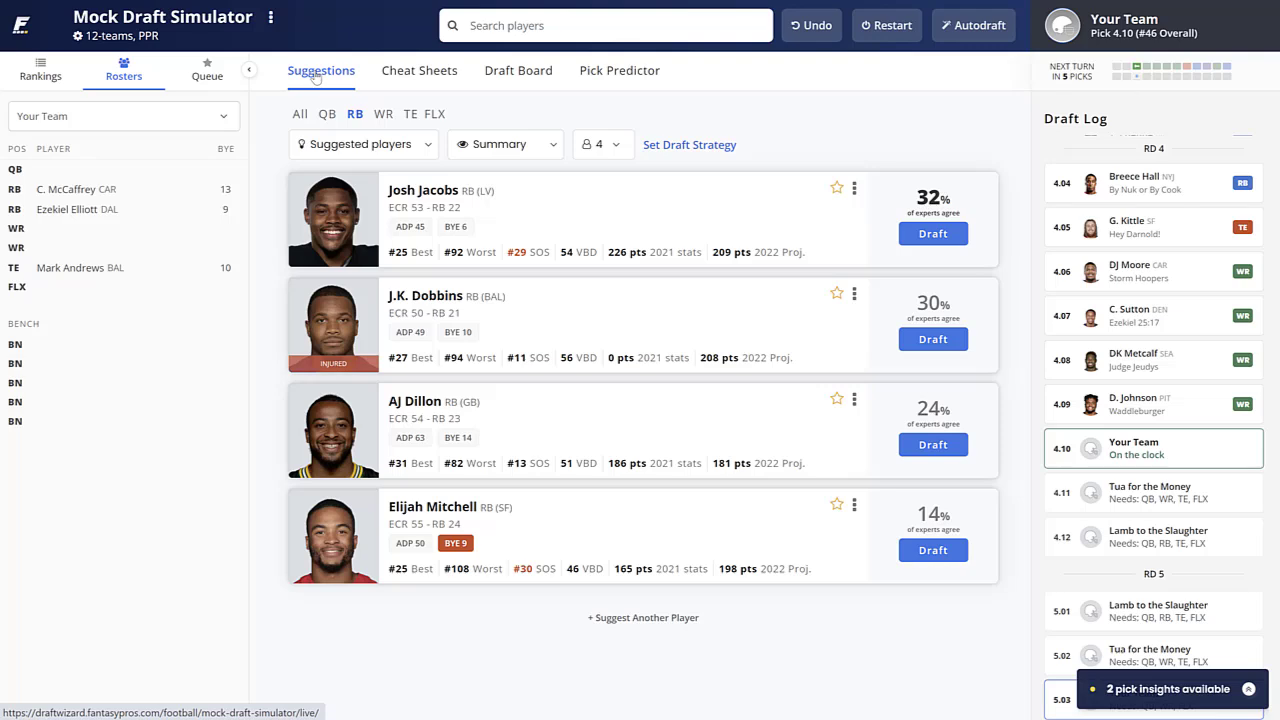
{"action": "left_click", "coordinate": [383, 113]}
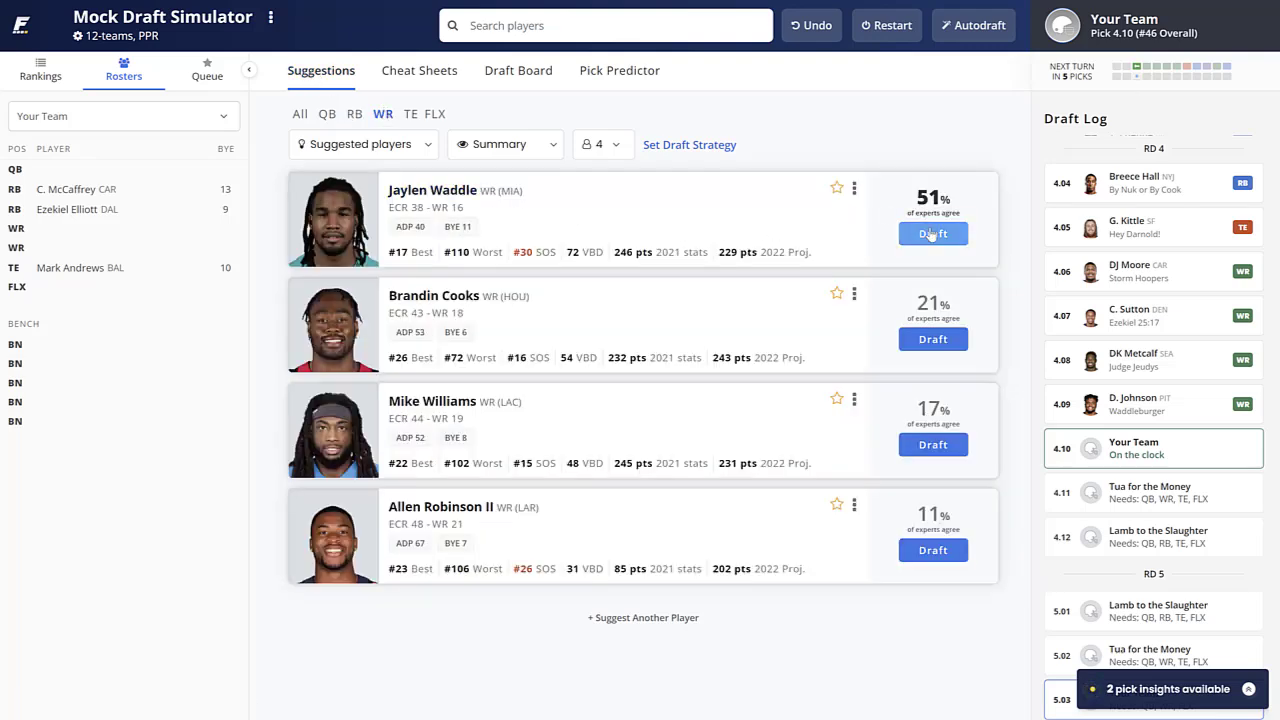
{"action": "left_click", "coordinate": [932, 233]}
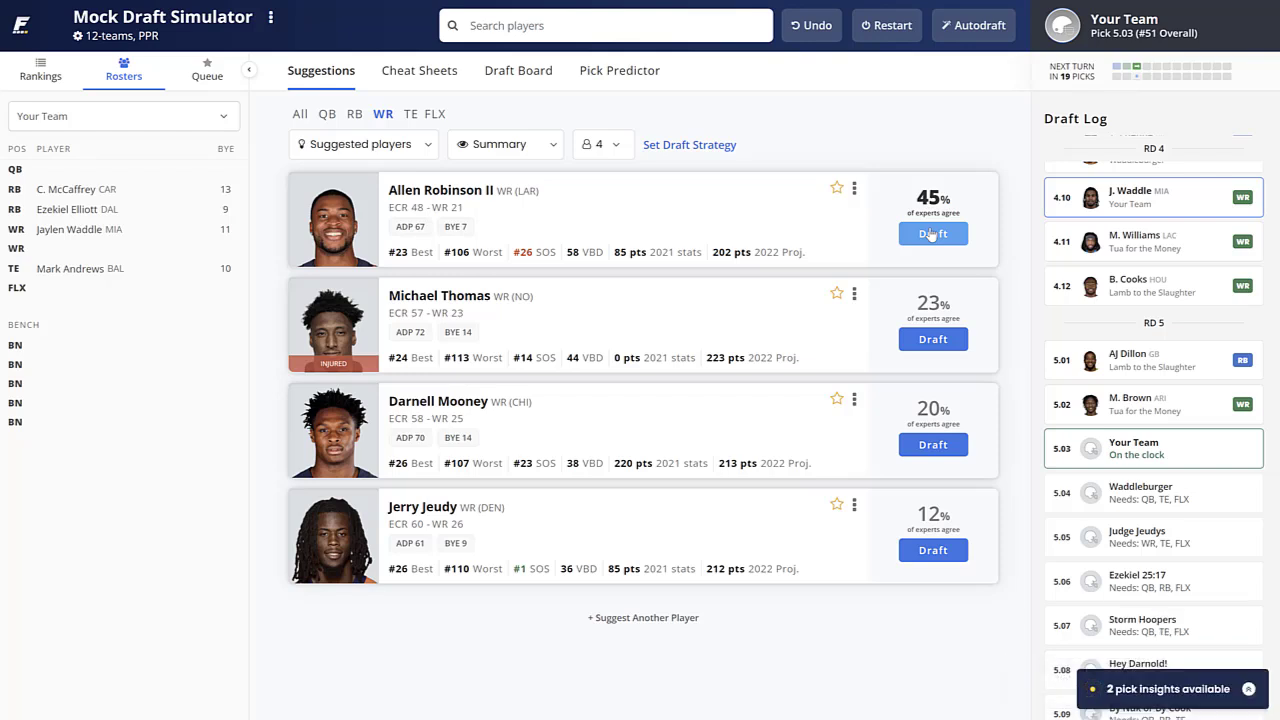
{"action": "left_click", "coordinate": [932, 233]}
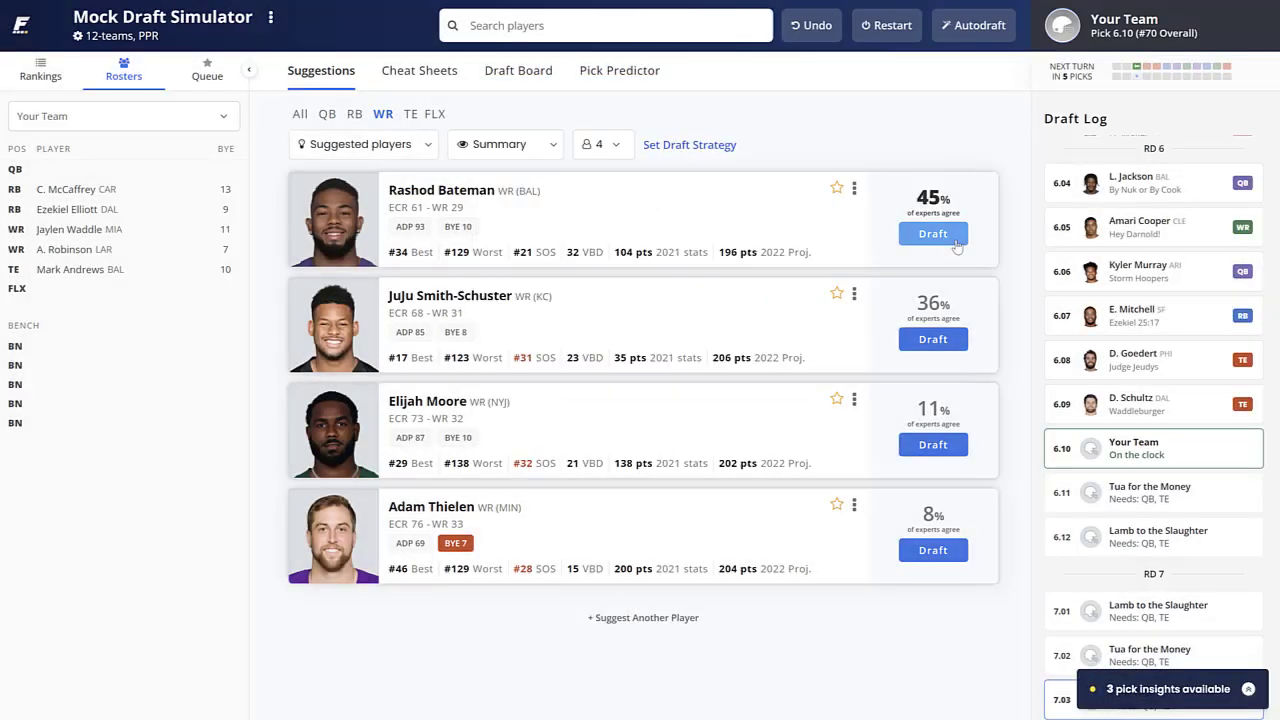
- Check the draft board, compare suggested running backs, quarterbacks and wide receivers, and draft wide receiver JuJu Smith-Schuster at pick 6.10
{"action": "left_click", "coordinate": [523, 80]}
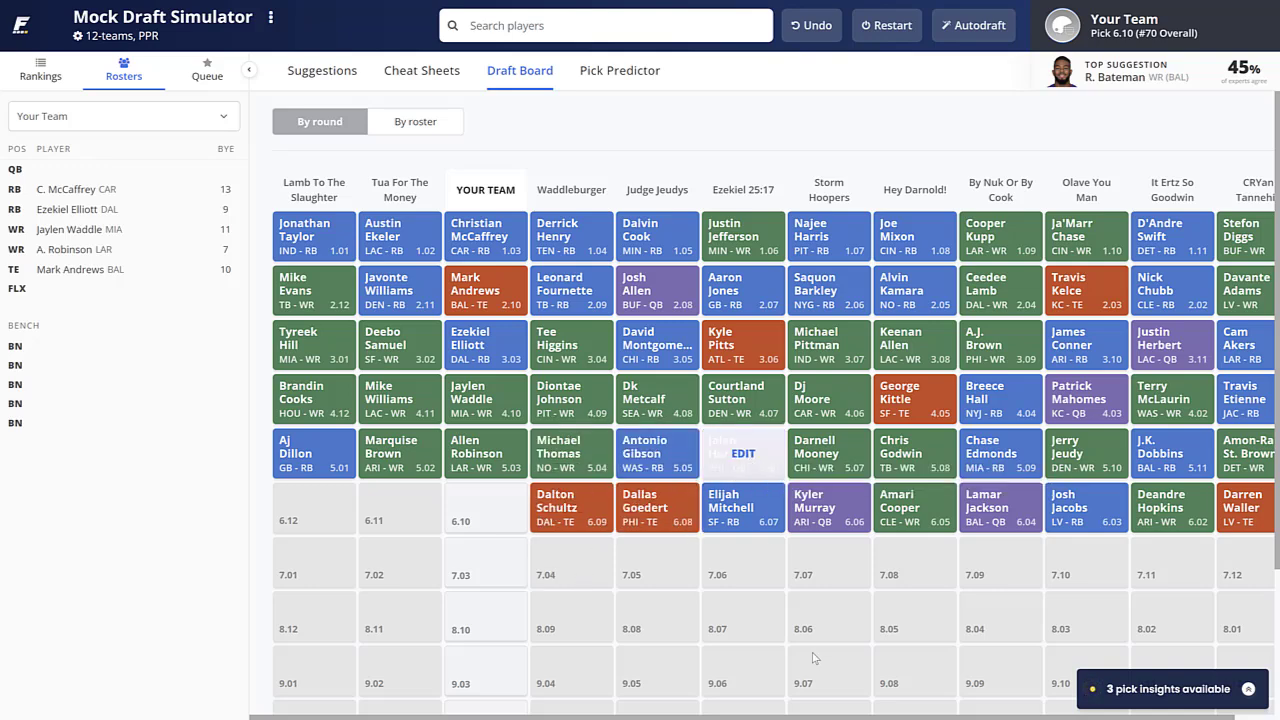
{"action": "scroll", "coordinate": [847, 683], "scroll_direction": "right", "scroll_amount": 2}
{"action": "scroll", "coordinate": [762, 449], "scroll_direction": "right", "scroll_amount": 1}
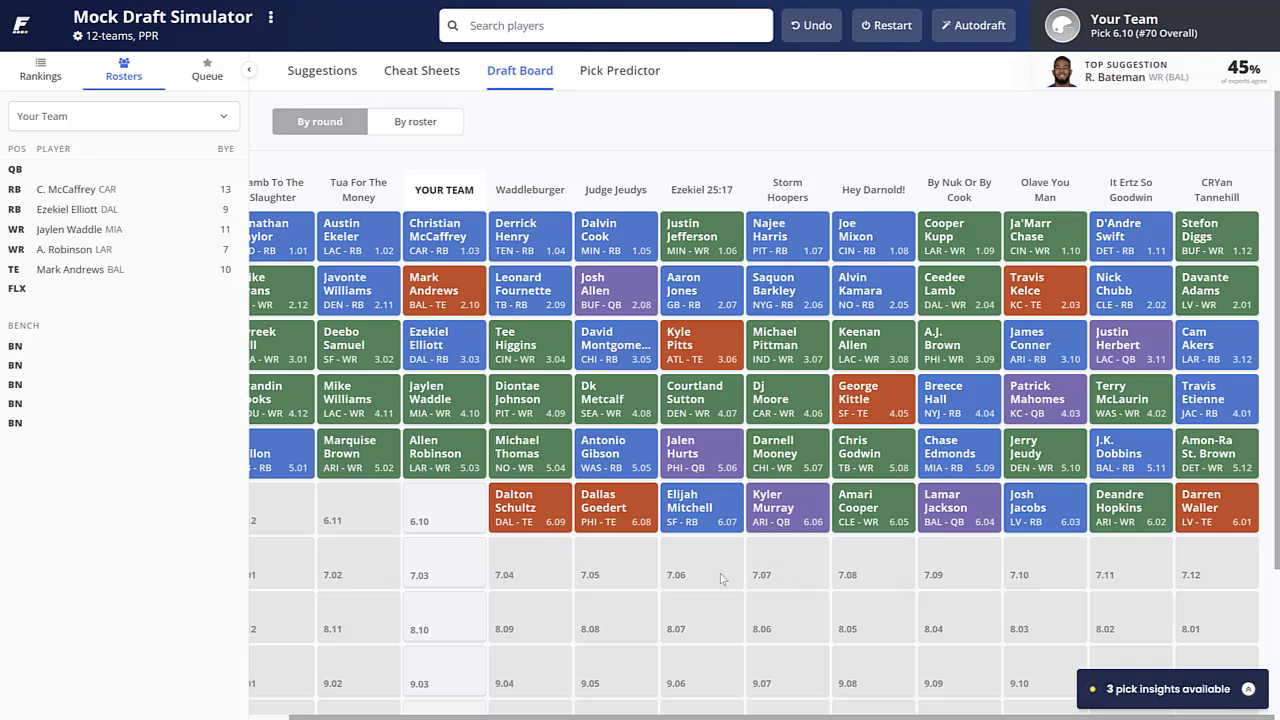
{"action": "scroll", "coordinate": [529, 615], "scroll_direction": "left", "scroll_amount": 2}
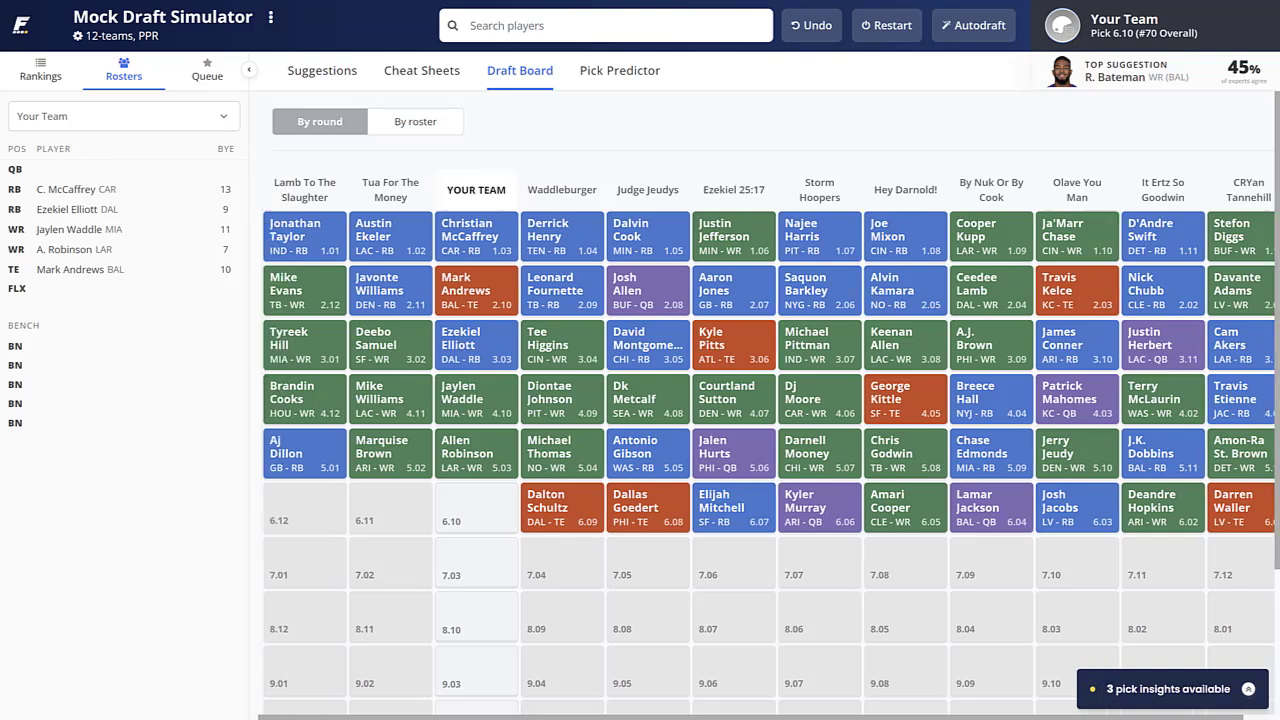
{"action": "left_click", "coordinate": [341, 80]}
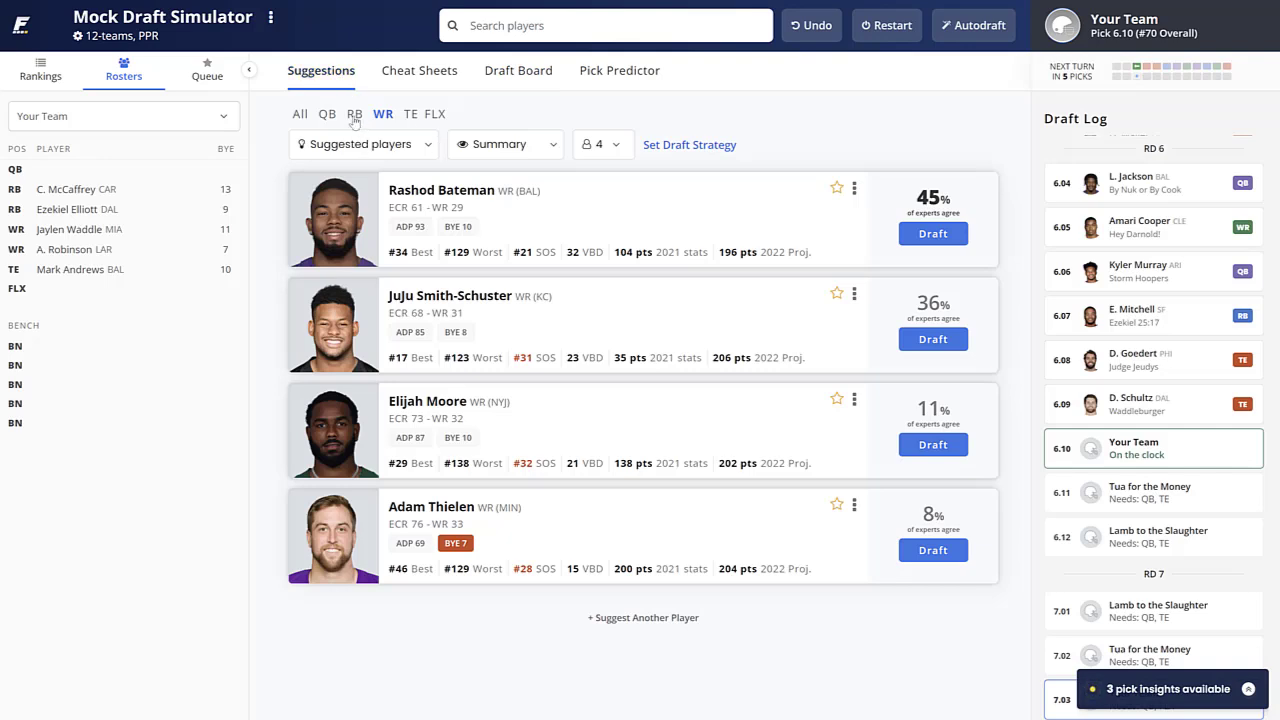
{"action": "left_click", "coordinate": [355, 115]}
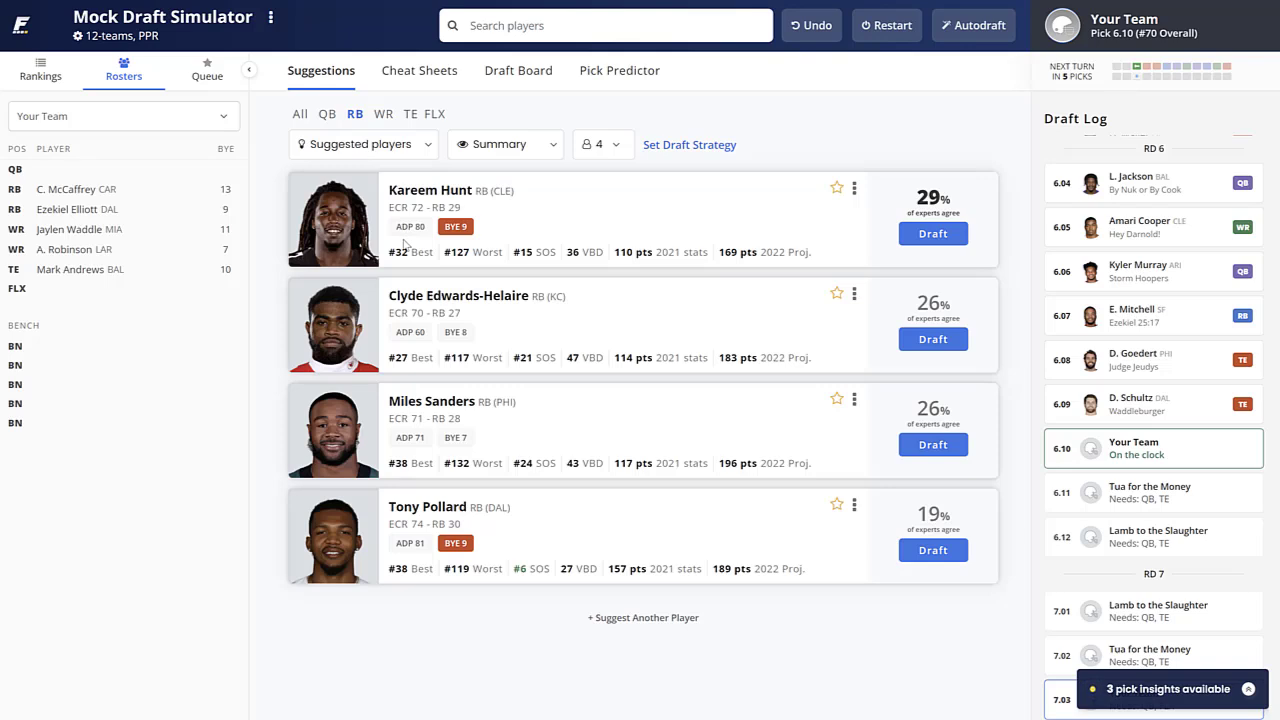
{"action": "left_click", "coordinate": [327, 115]}
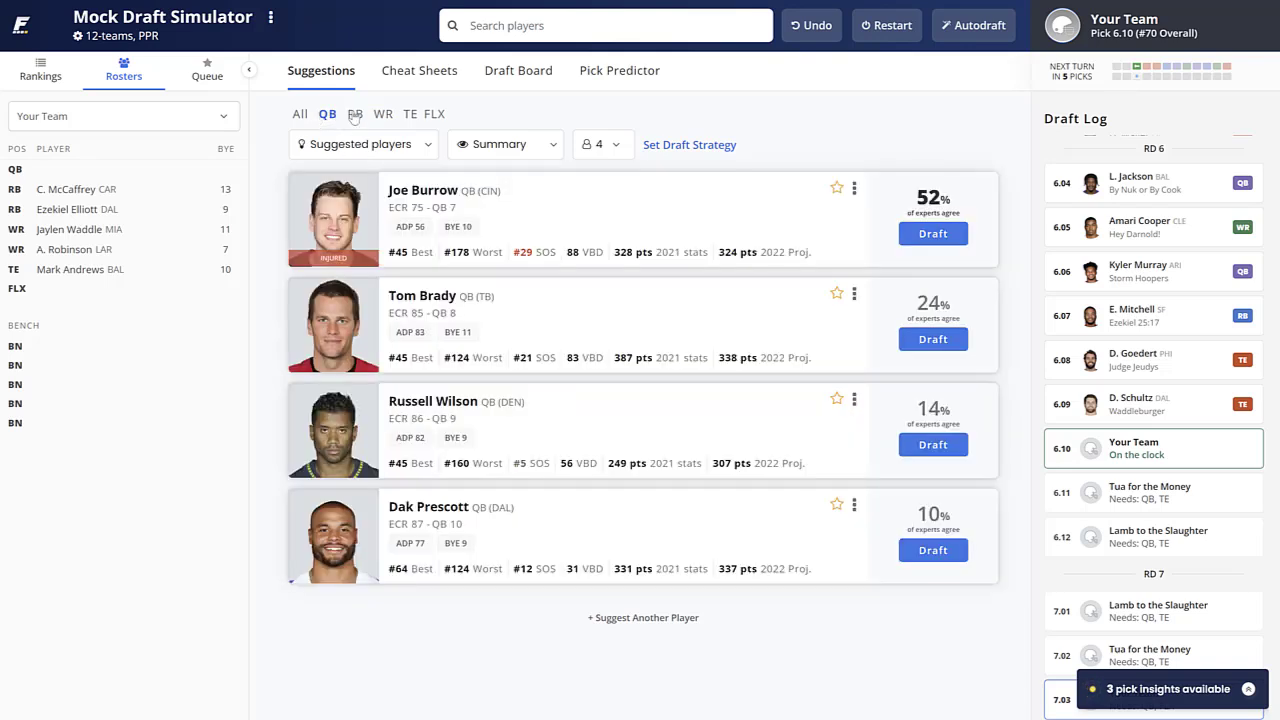
{"action": "left_click", "coordinate": [355, 115]}
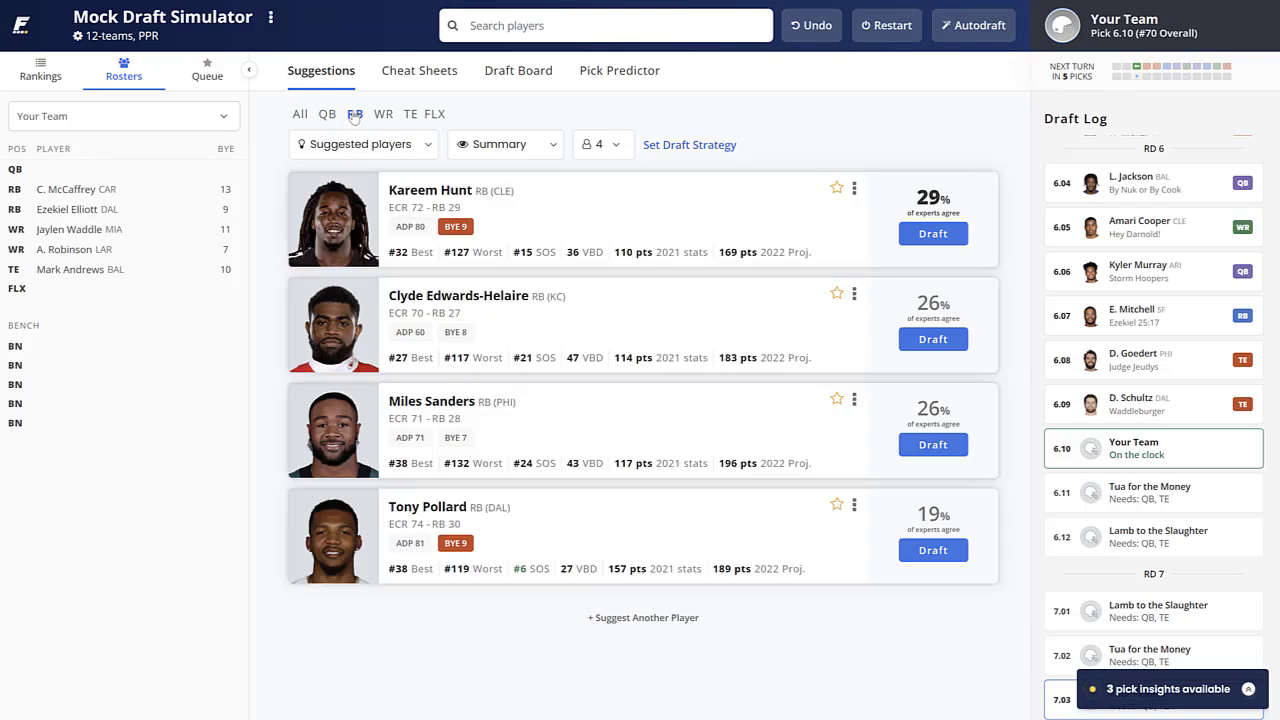
{"action": "left_click", "coordinate": [383, 114]}
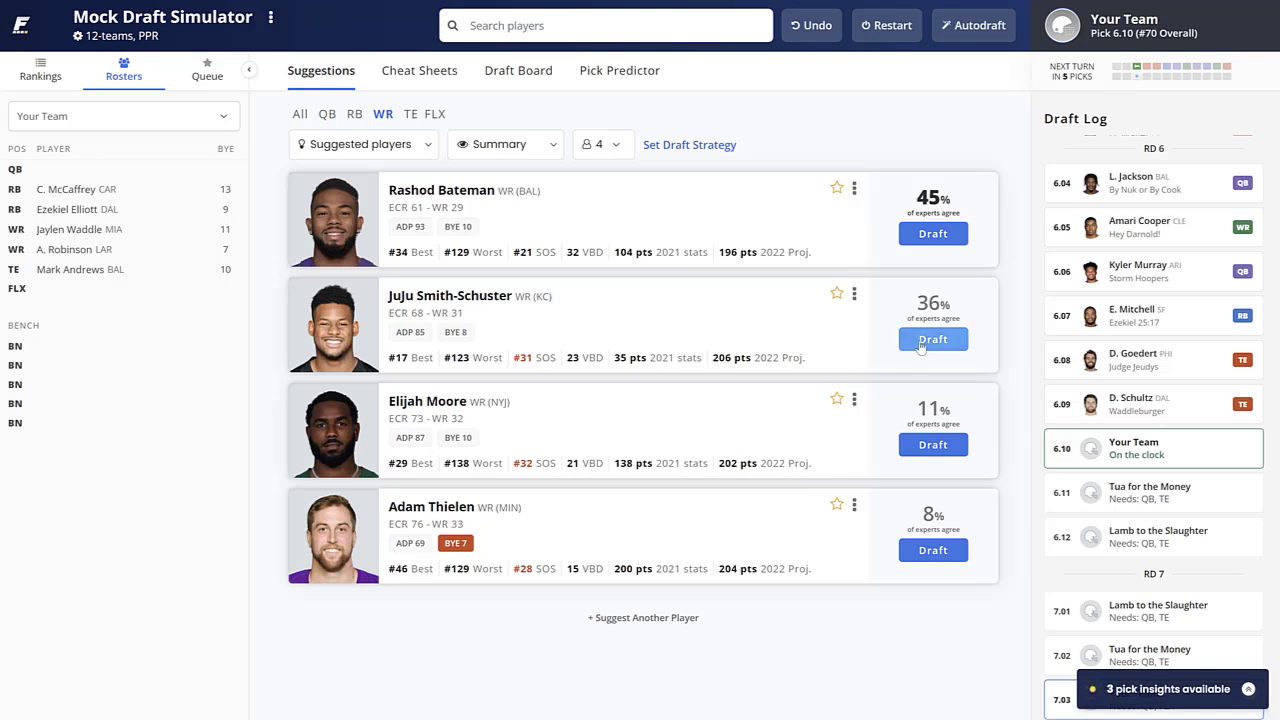
{"action": "left_click", "coordinate": [932, 340]}
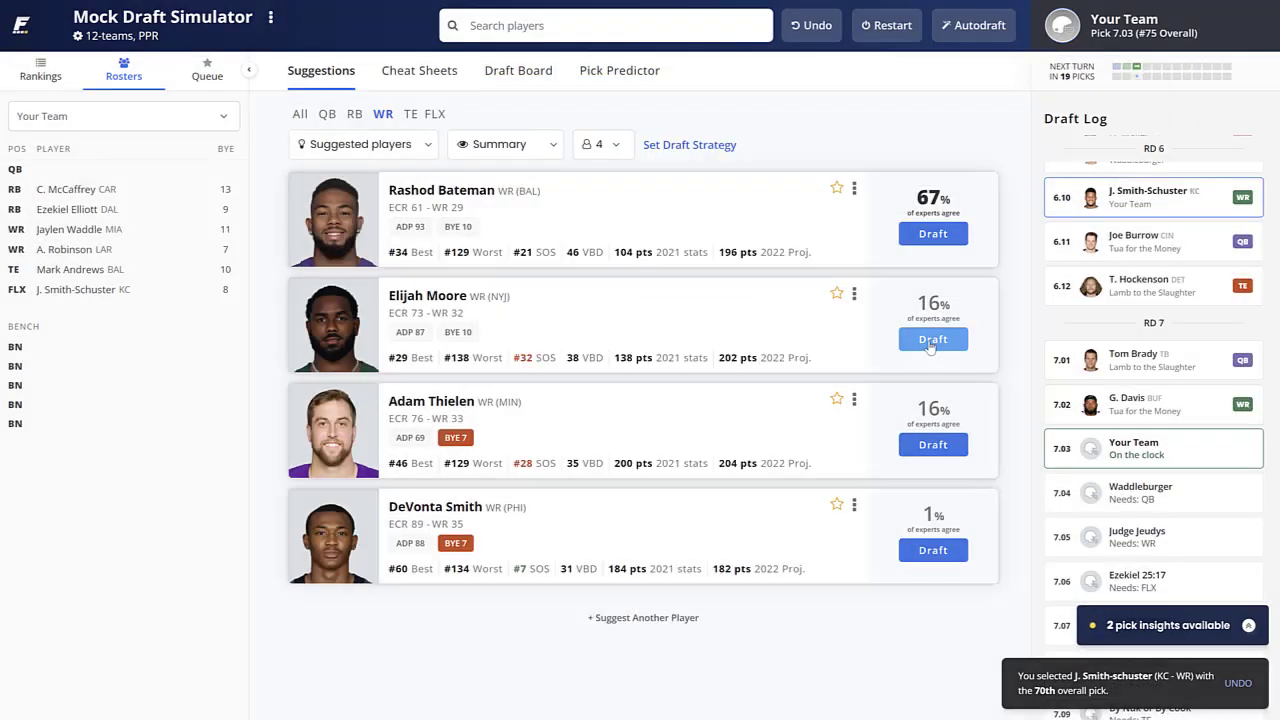
- Compare suggestions for all positions with the cheat sheets and draft board, and draft running back Kareem Hunt at pick 7.03
{"action": "left_click", "coordinate": [300, 114]}
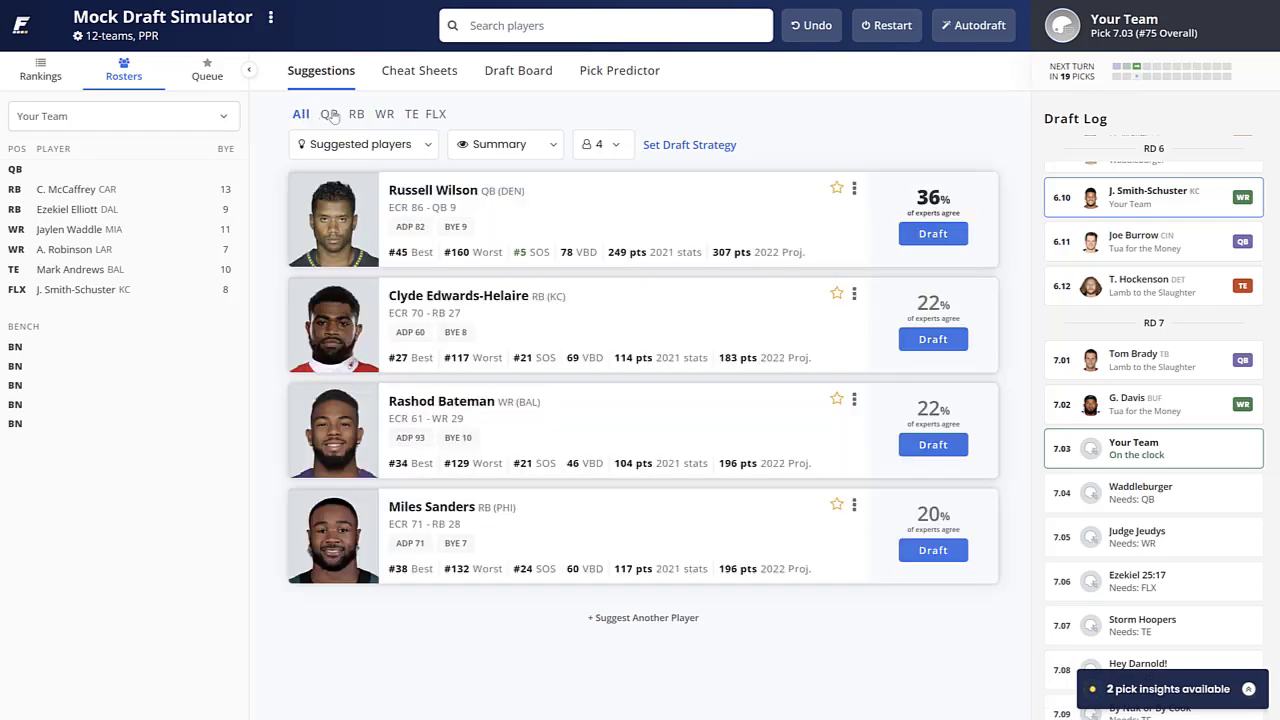
{"action": "left_click", "coordinate": [421, 72]}
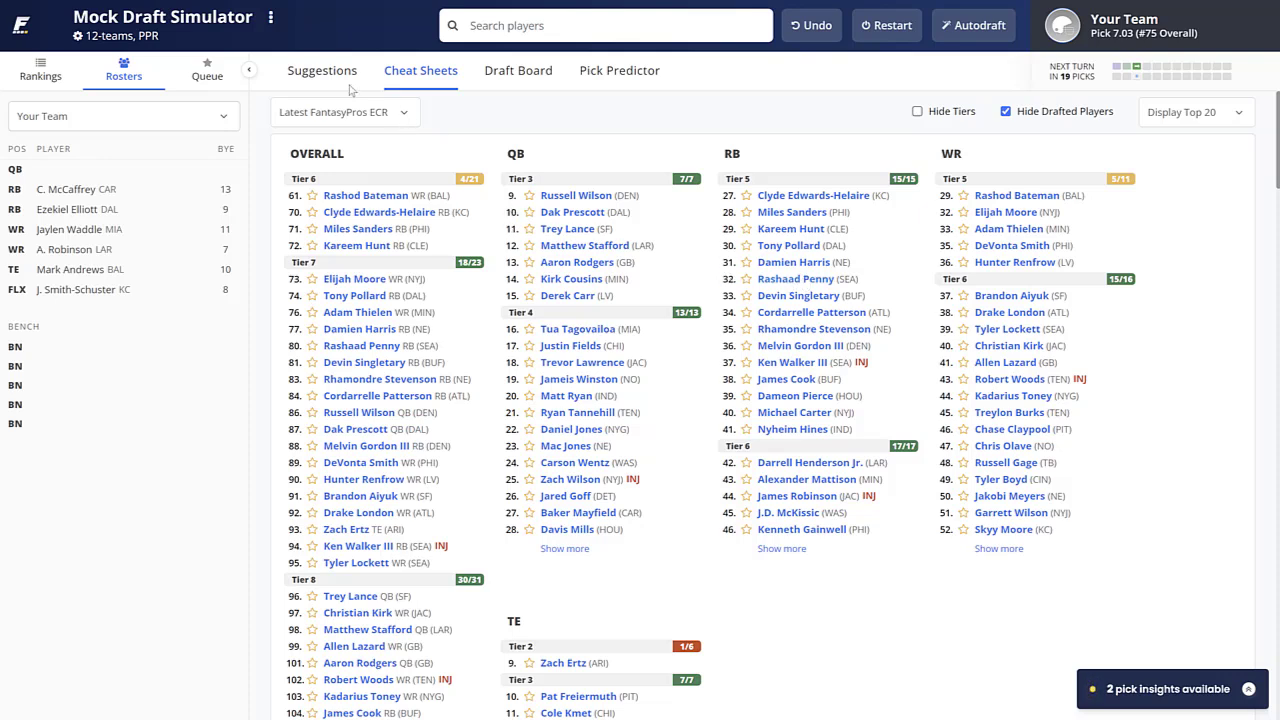
{"action": "left_click", "coordinate": [320, 78]}
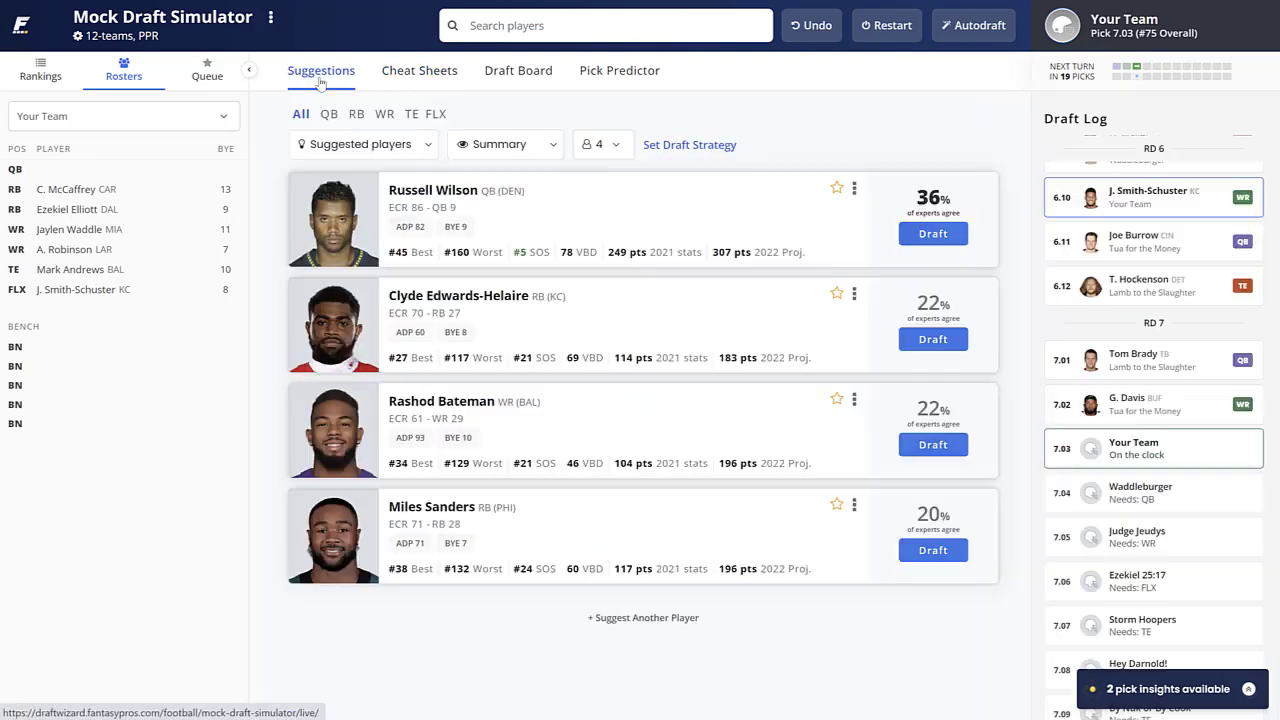
{"action": "left_click", "coordinate": [518, 72]}
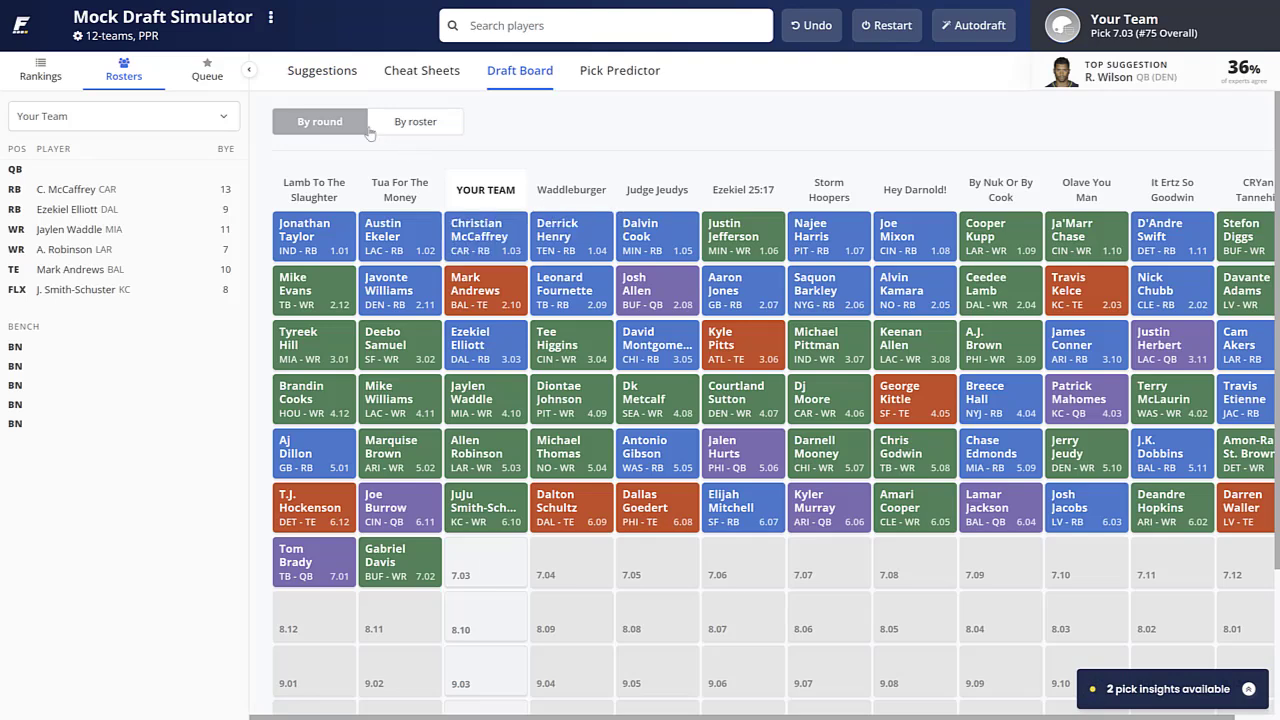
{"action": "left_click", "coordinate": [330, 76]}
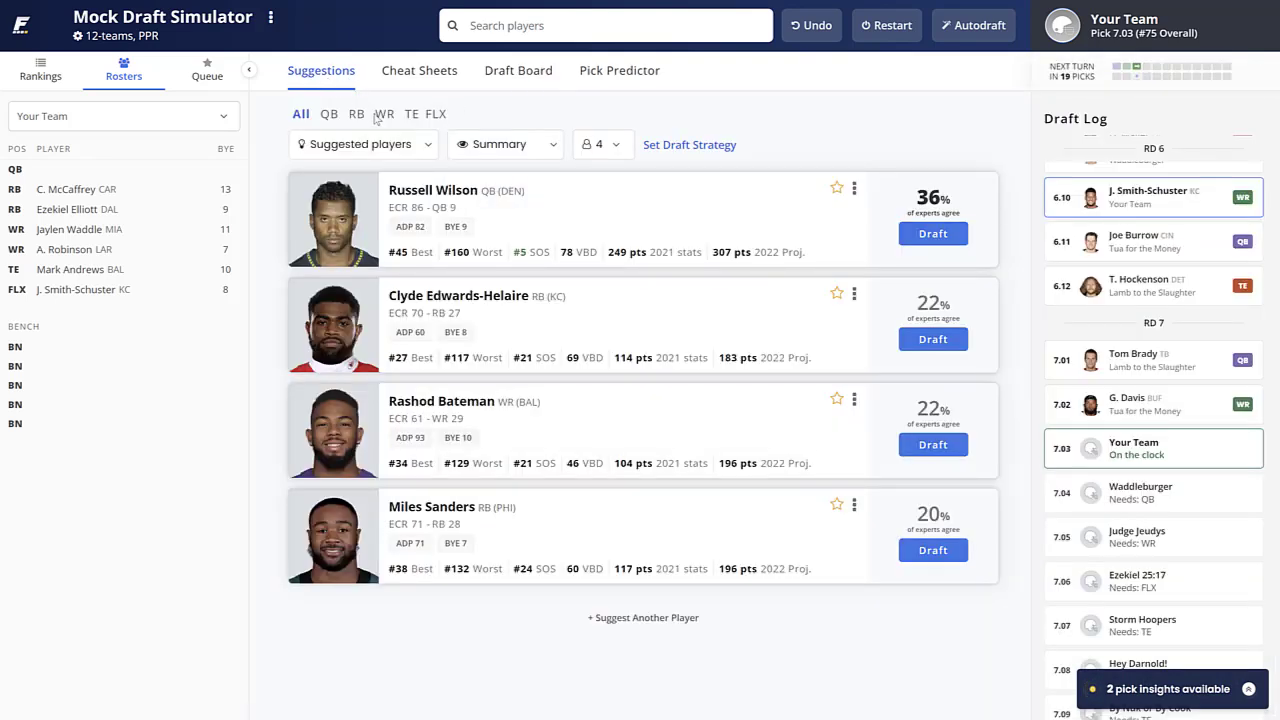
{"action": "left_click", "coordinate": [356, 115]}
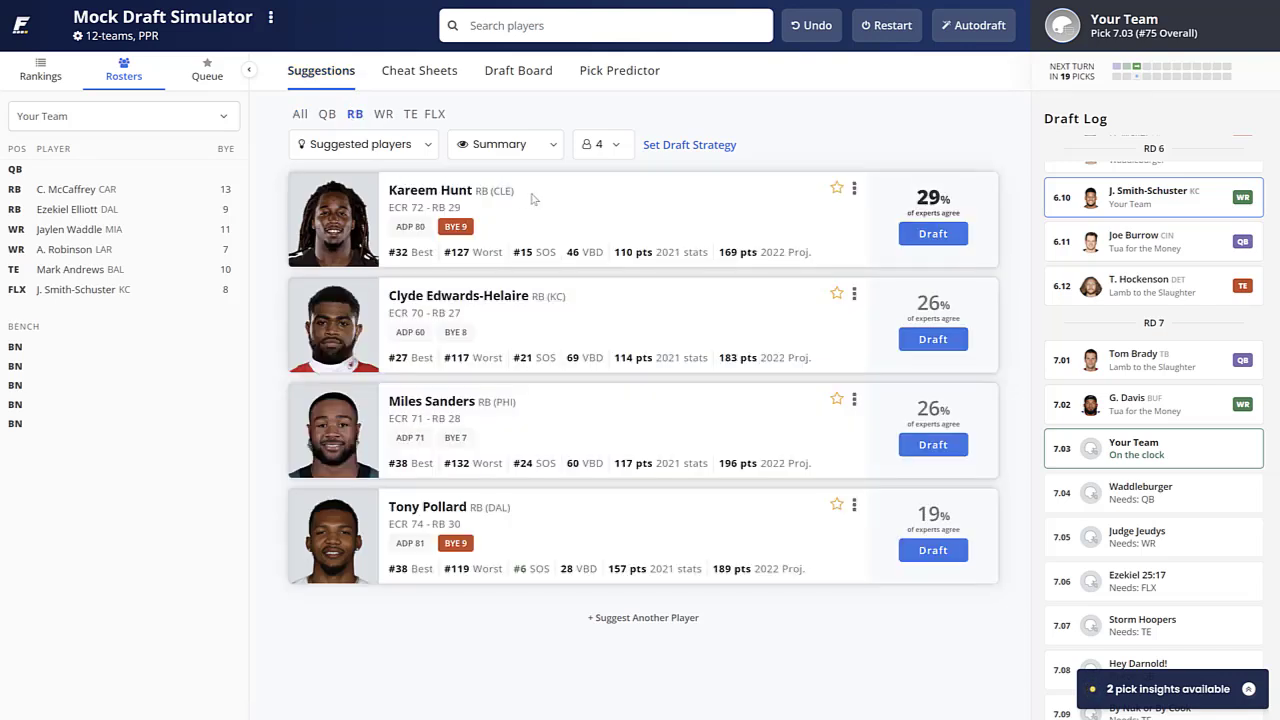
{"action": "left_click", "coordinate": [933, 234]}
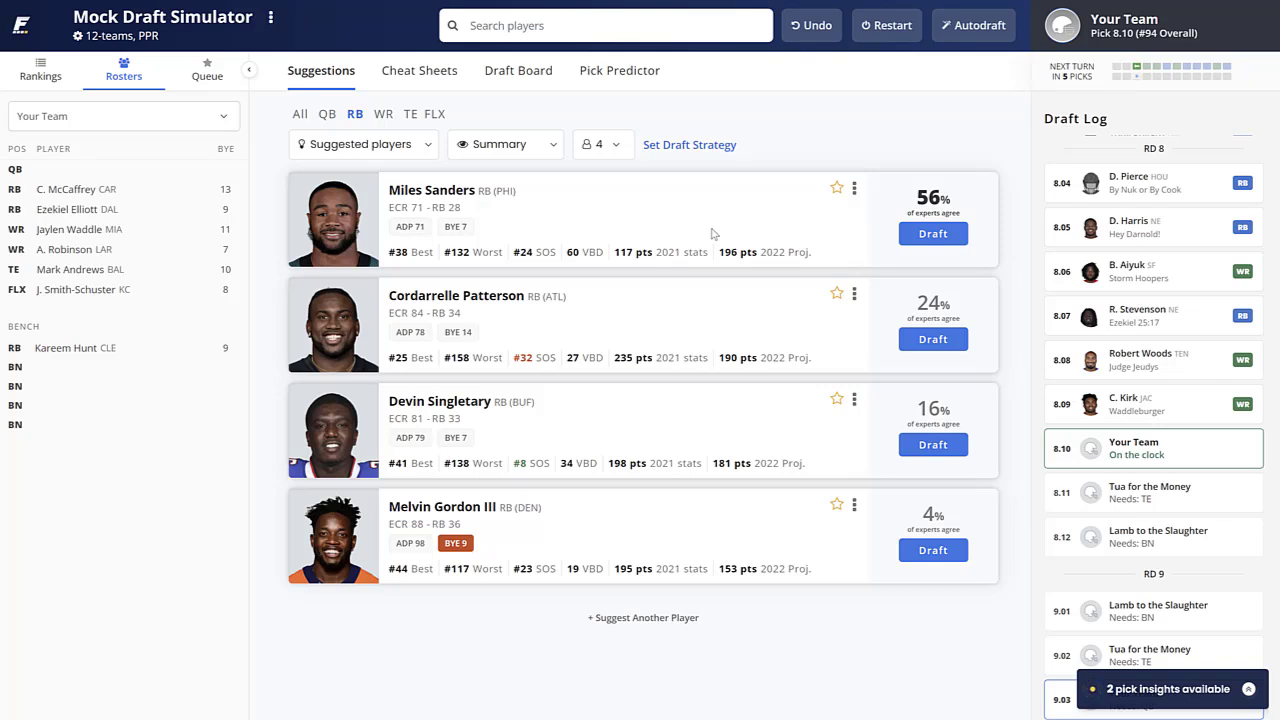
- Review the cheat sheets and draft board, filter the suggestions to wide receivers, and draft Allen Lazard at pick 8.10
{"action": "left_click", "coordinate": [417, 78]}
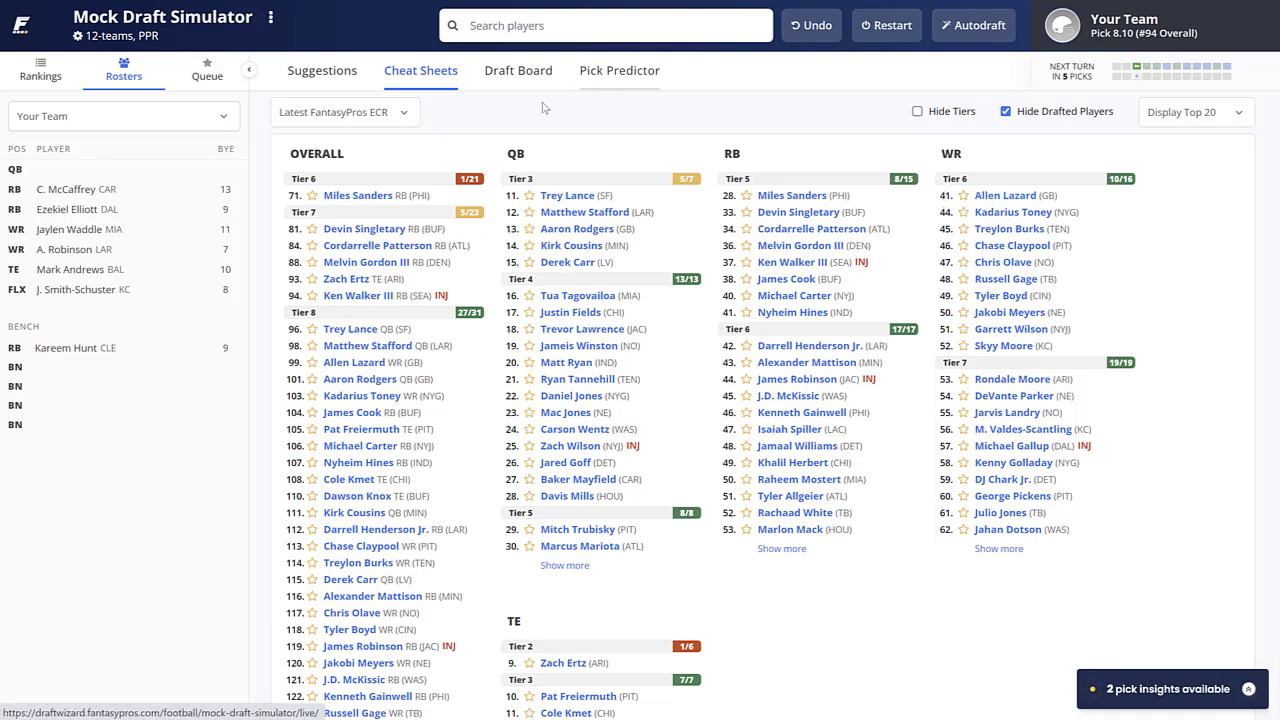
{"action": "left_click", "coordinate": [505, 84]}
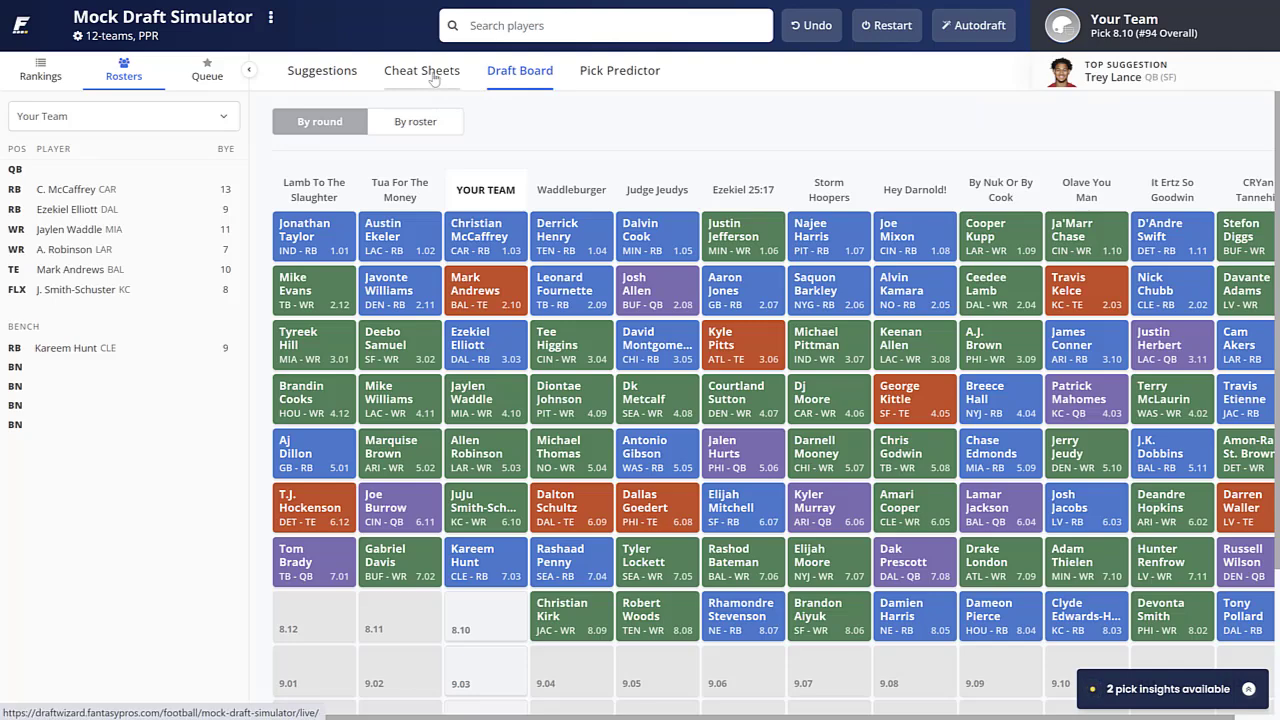
{"action": "left_click", "coordinate": [432, 76]}
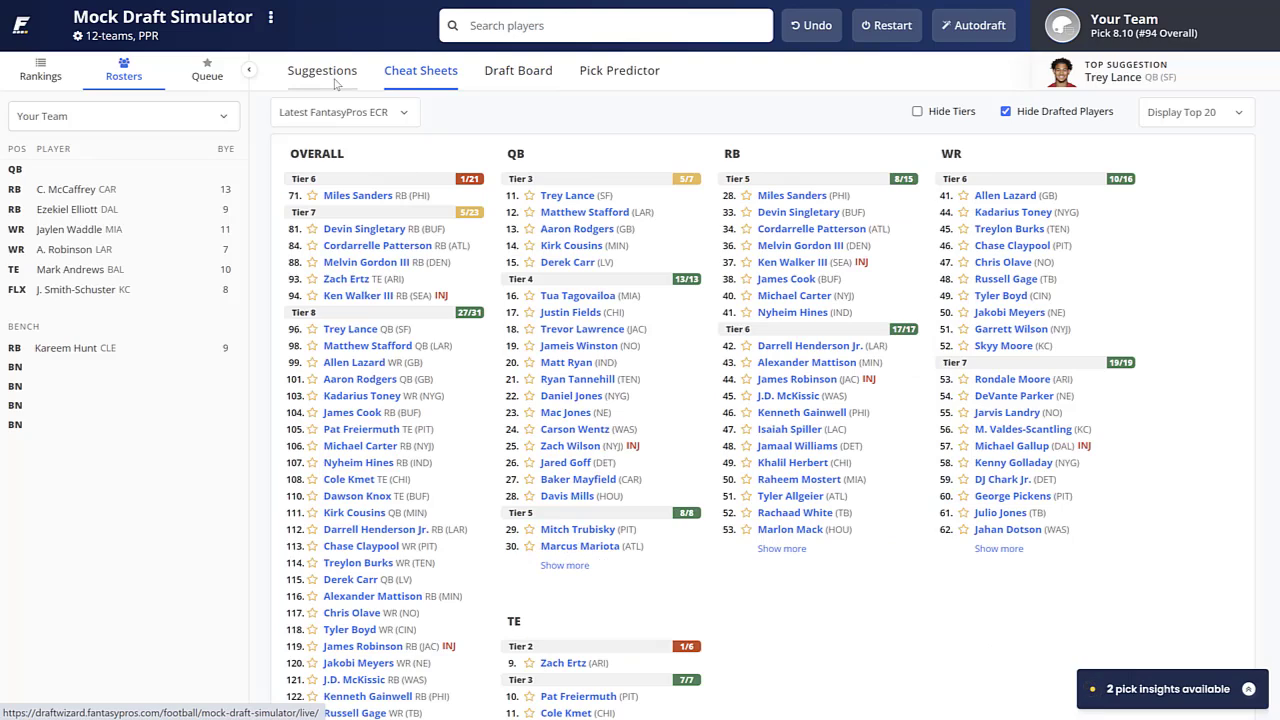
{"action": "left_click", "coordinate": [330, 76]}
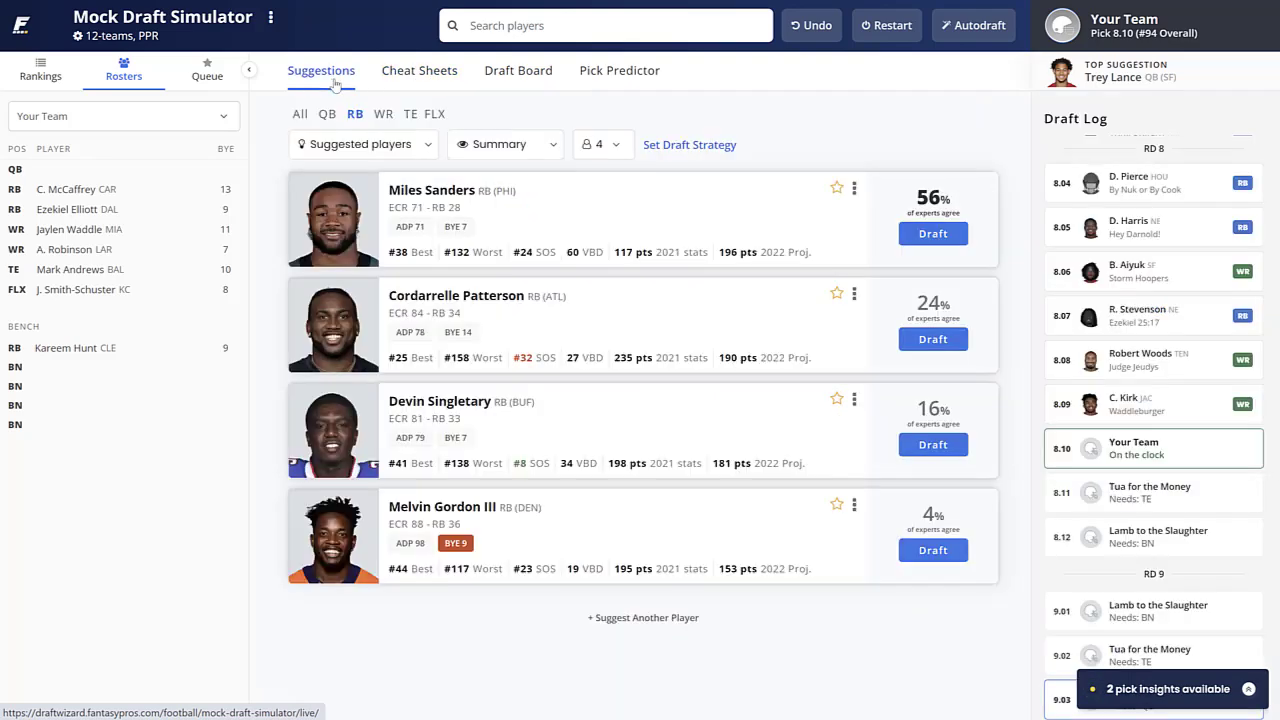
{"action": "left_click", "coordinate": [382, 115]}
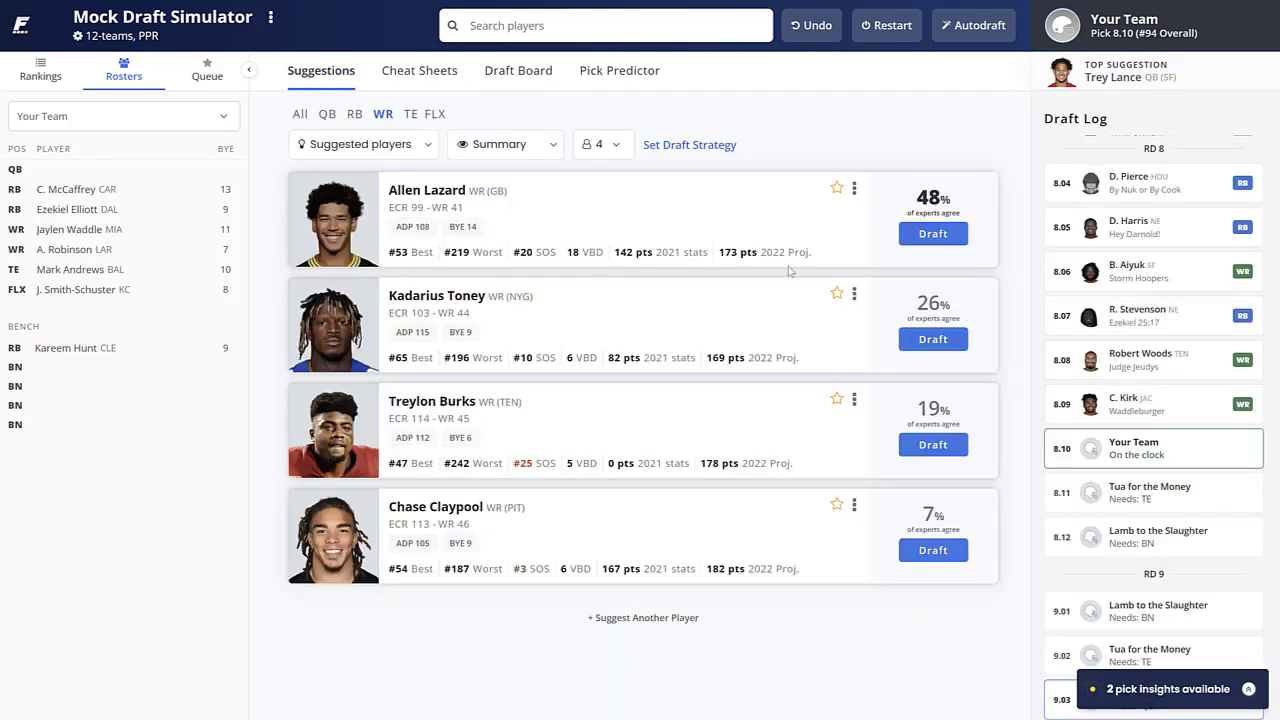
{"action": "left_click", "coordinate": [932, 234]}
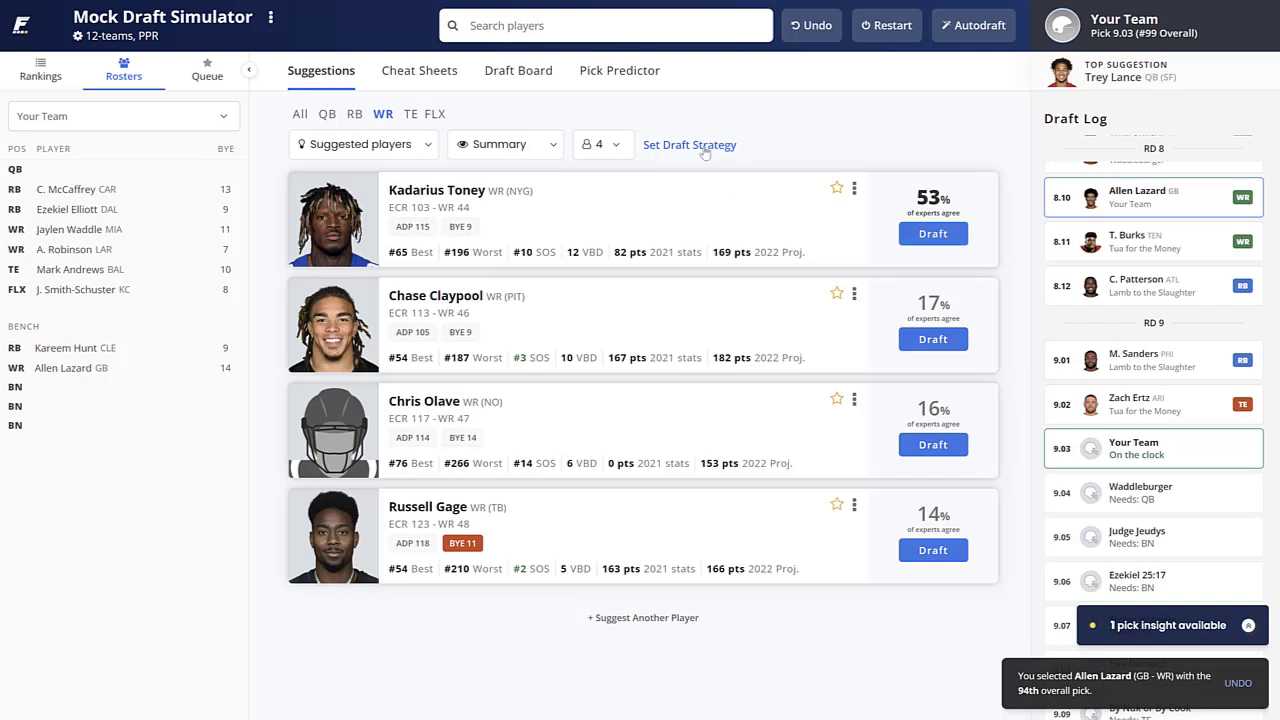
- Review the cheat sheets and draft board, filter the suggestions to running backs, and draft Melvin Gordon III at pick 9.03
{"action": "left_click", "coordinate": [437, 79]}
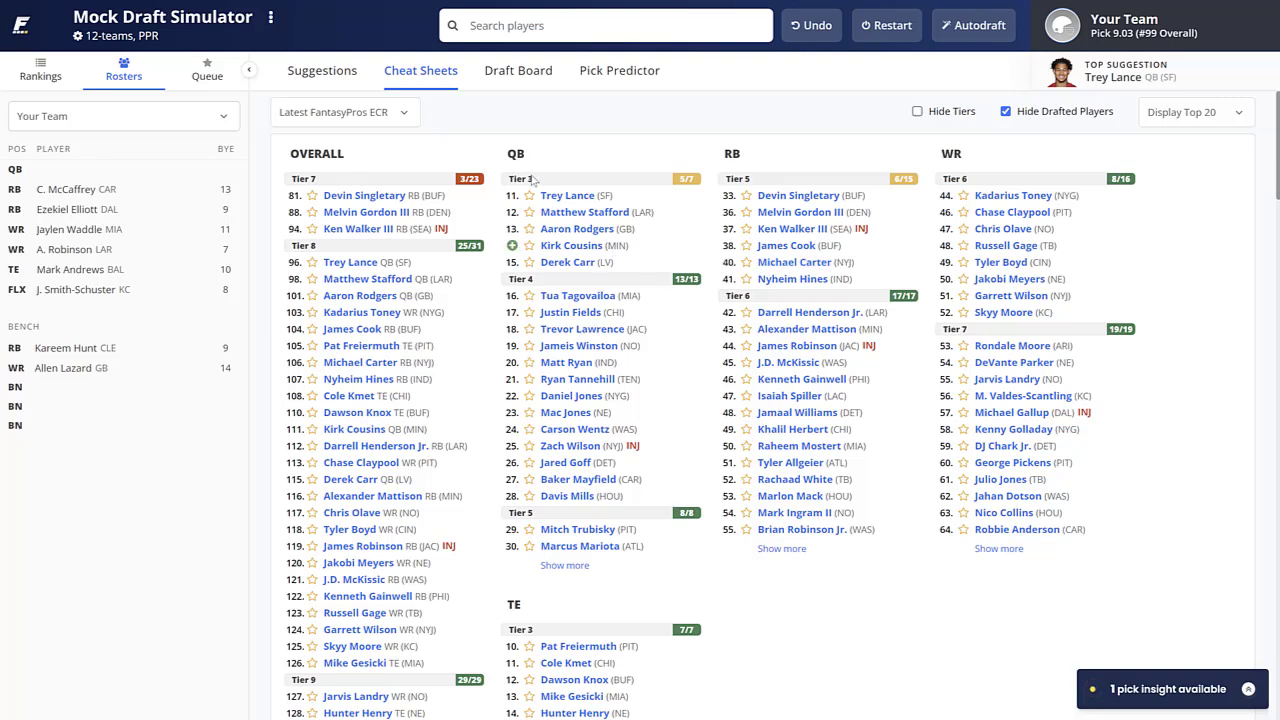
{"action": "left_click", "coordinate": [507, 72]}
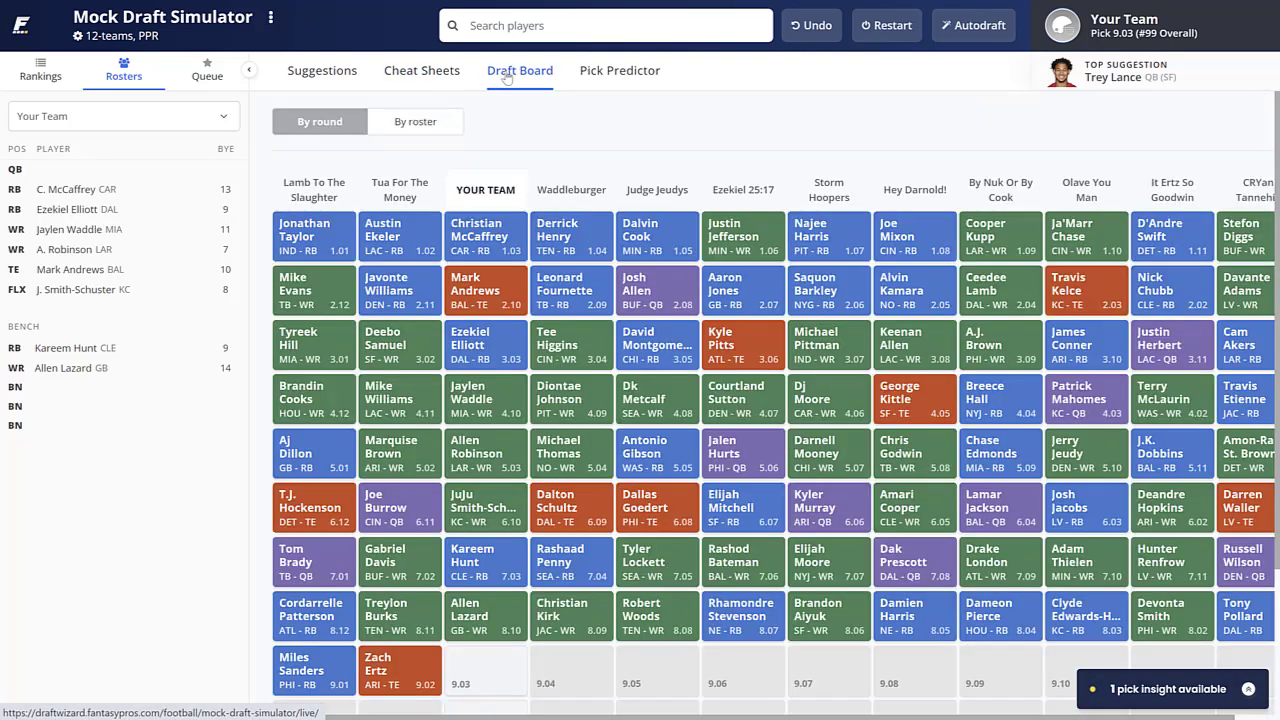
{"action": "left_click", "coordinate": [432, 82]}
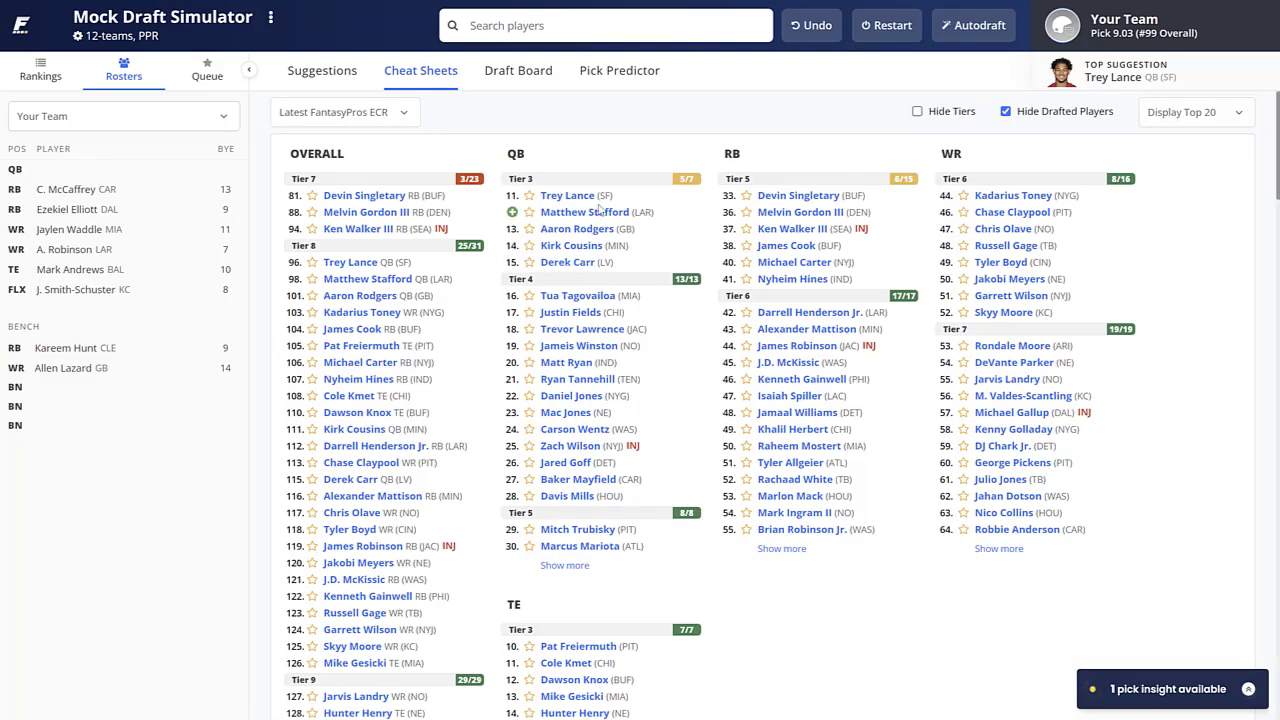
{"action": "left_click", "coordinate": [333, 76]}
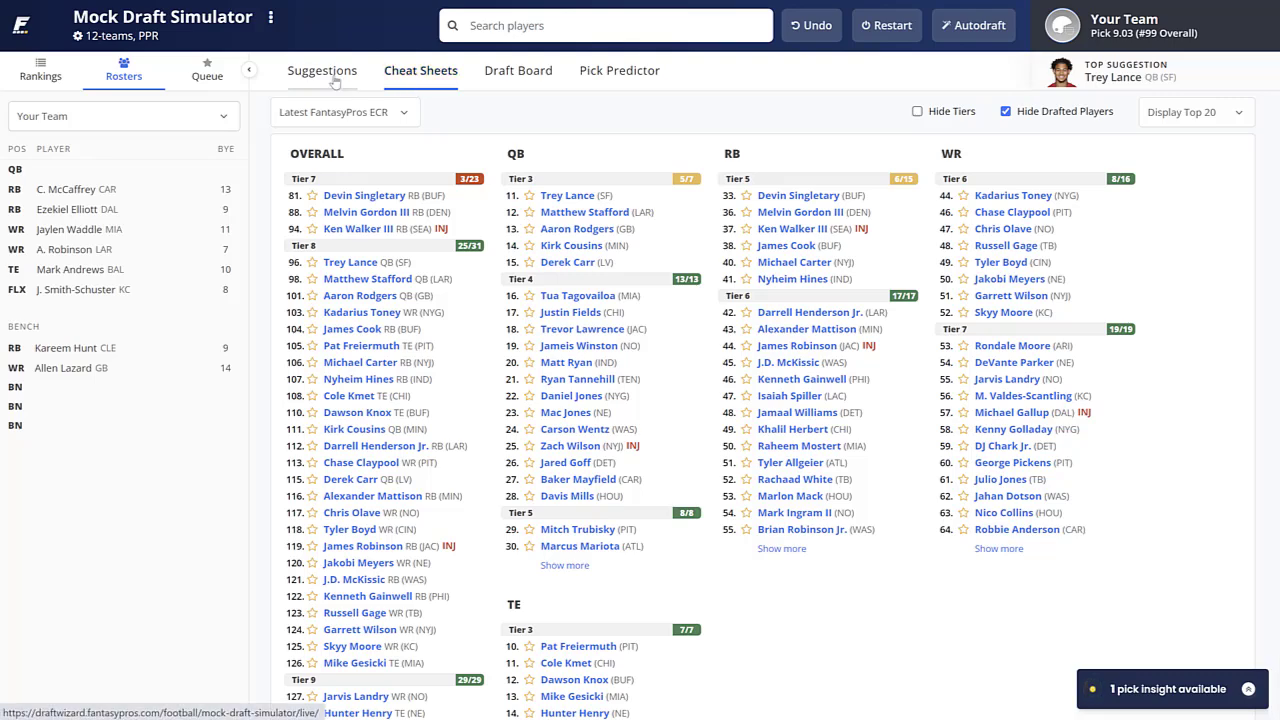
{"action": "left_click", "coordinate": [355, 113]}
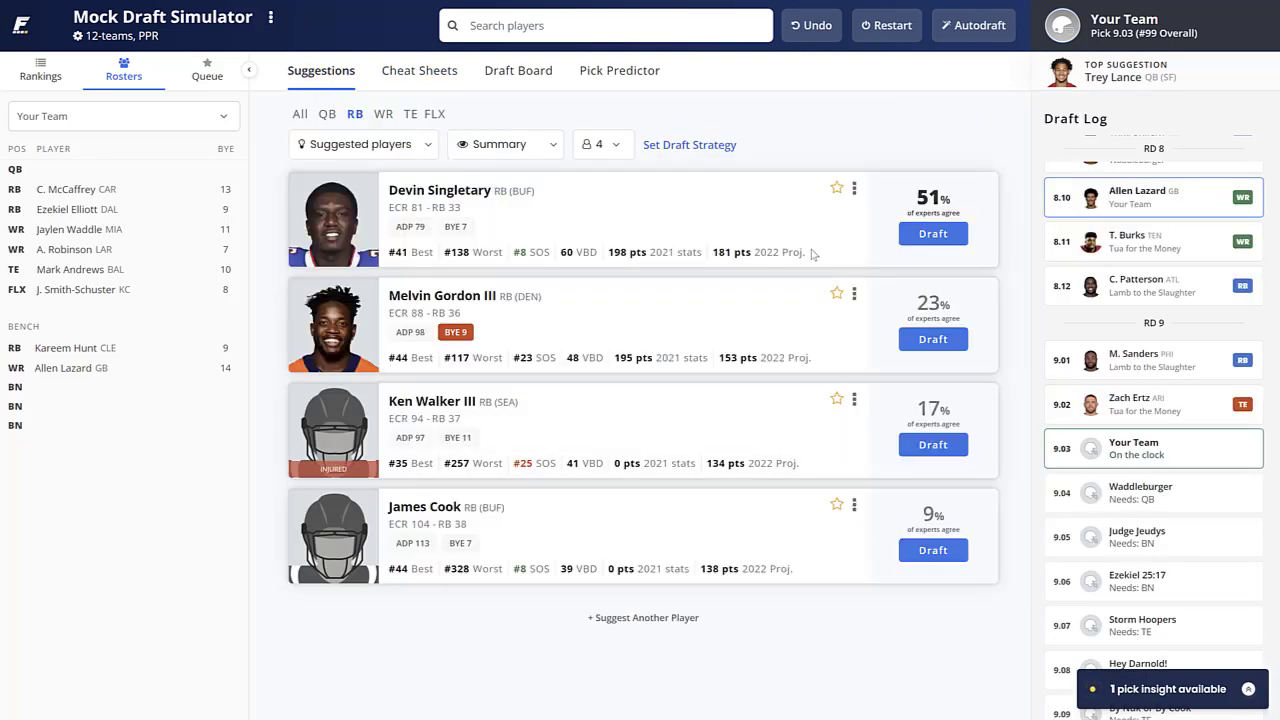
{"action": "left_click", "coordinate": [932, 339]}
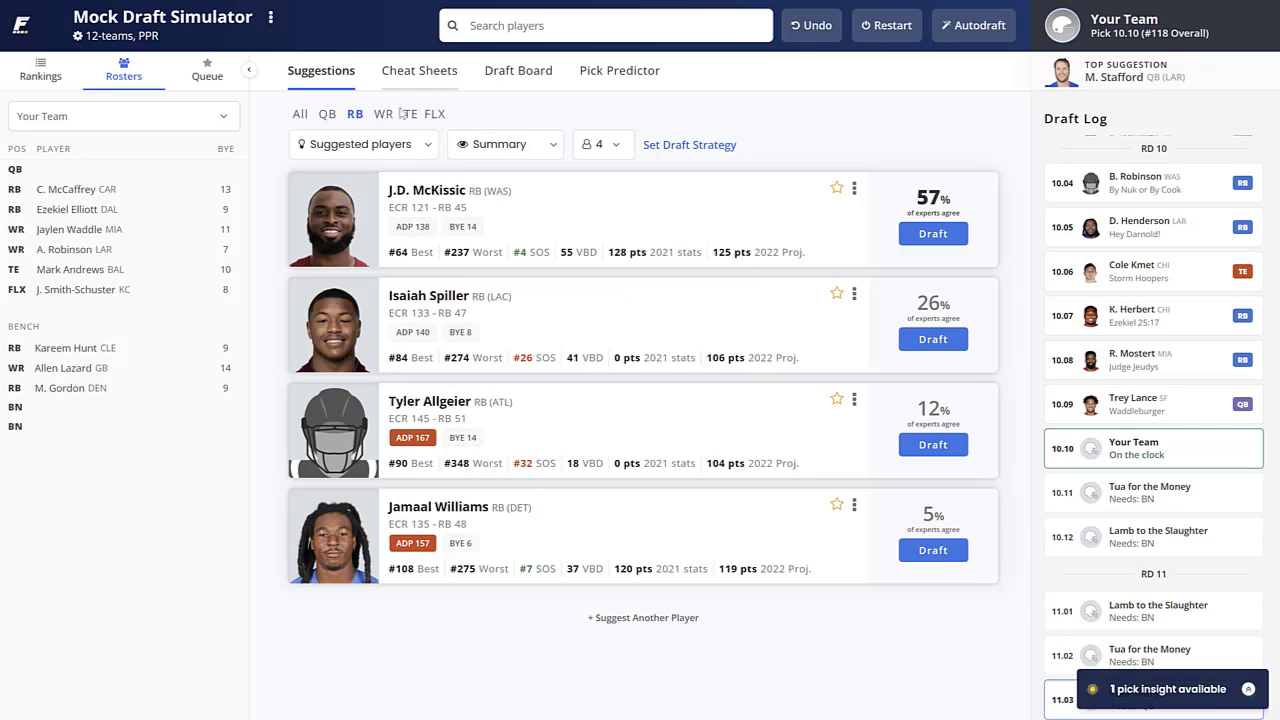
- Check the cheat sheets, filter the suggestions to quarterbacks, and draft Matthew Stafford at pick 10.10
{"action": "left_click", "coordinate": [437, 72]}
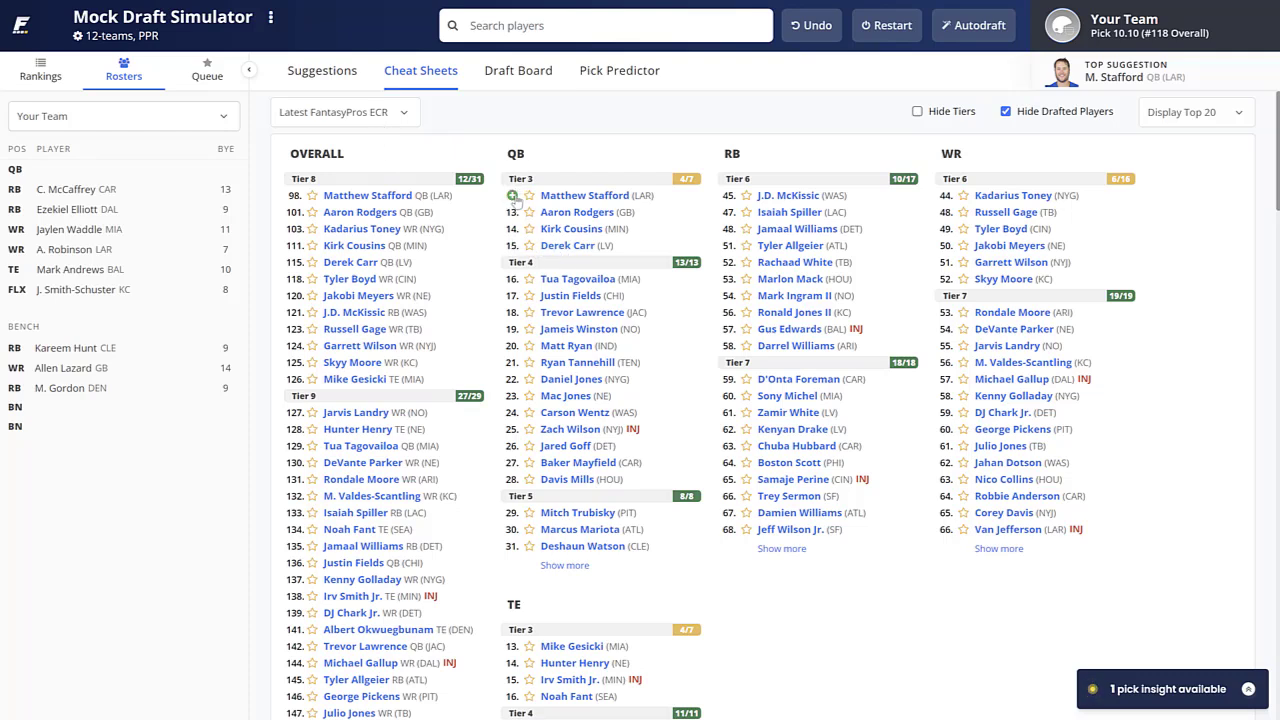
{"action": "left_click", "coordinate": [330, 72]}
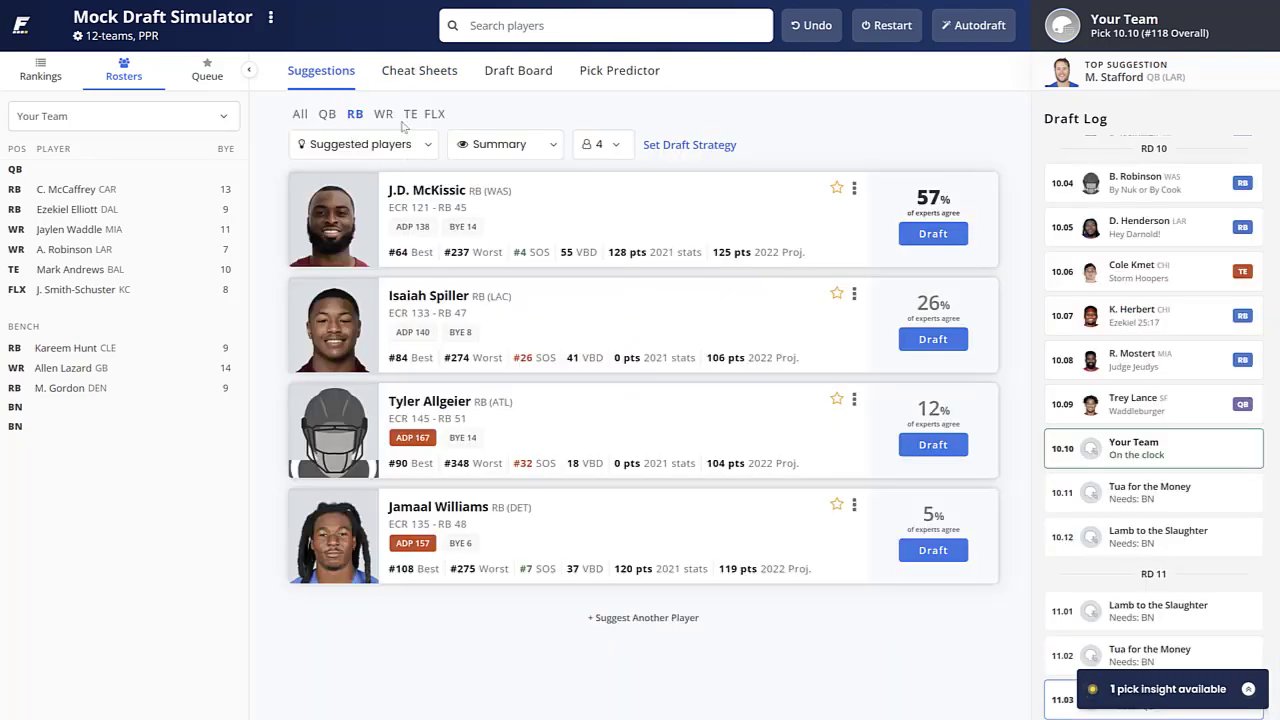
{"action": "left_click", "coordinate": [328, 115]}
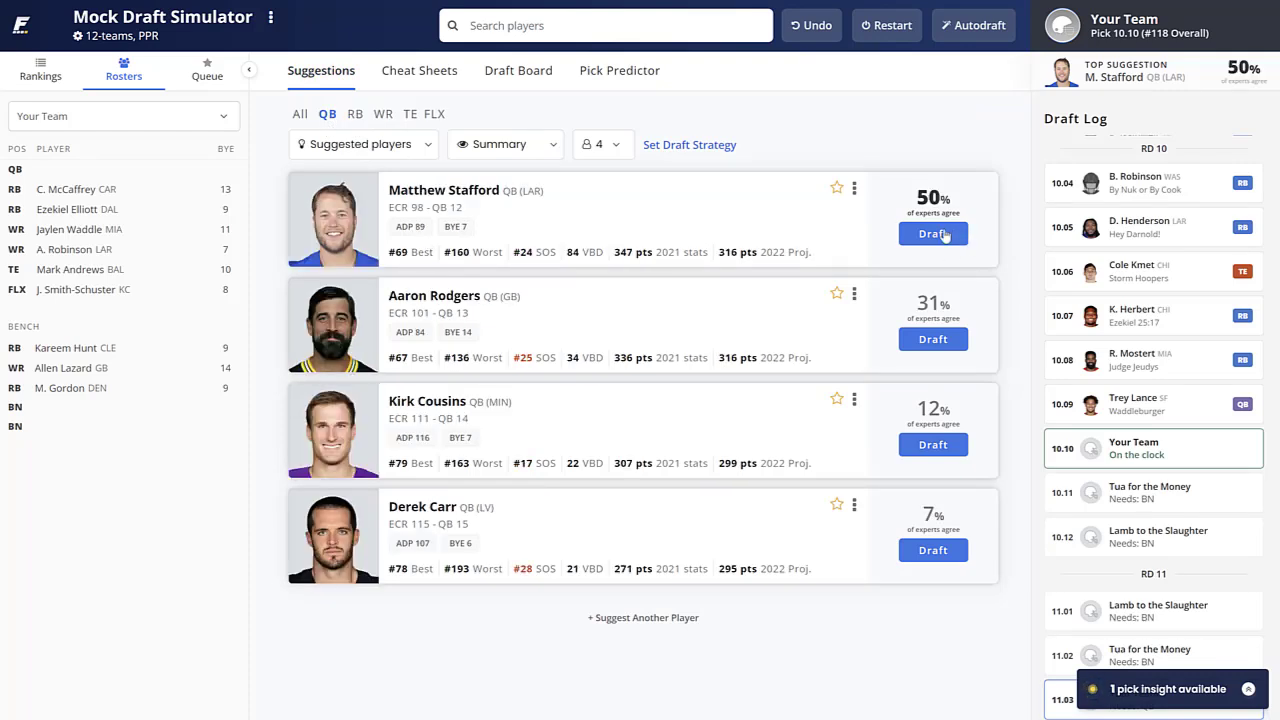
{"action": "left_click", "coordinate": [932, 236]}
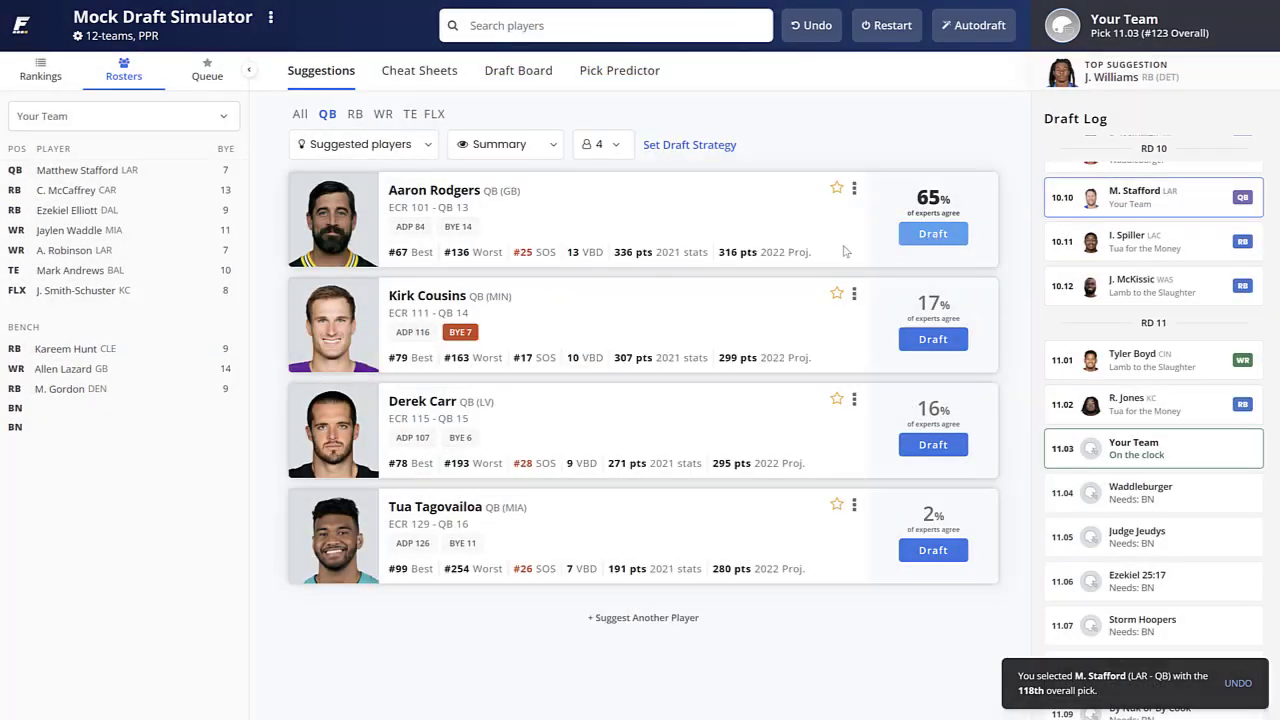
- Check the cheat sheets, compare the running back and wide receiver suggestions, and draft Kadarius Toney at pick 11.03
{"action": "left_click", "coordinate": [428, 80]}
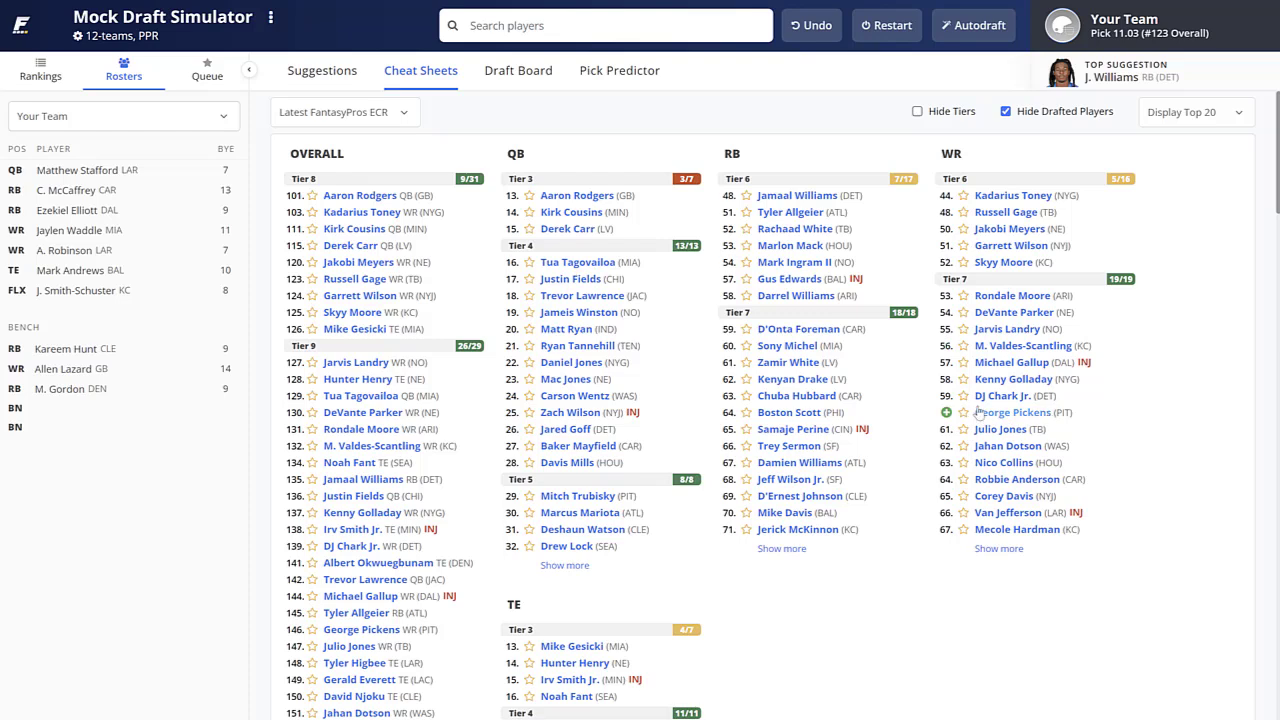
{"action": "left_click", "coordinate": [330, 71]}
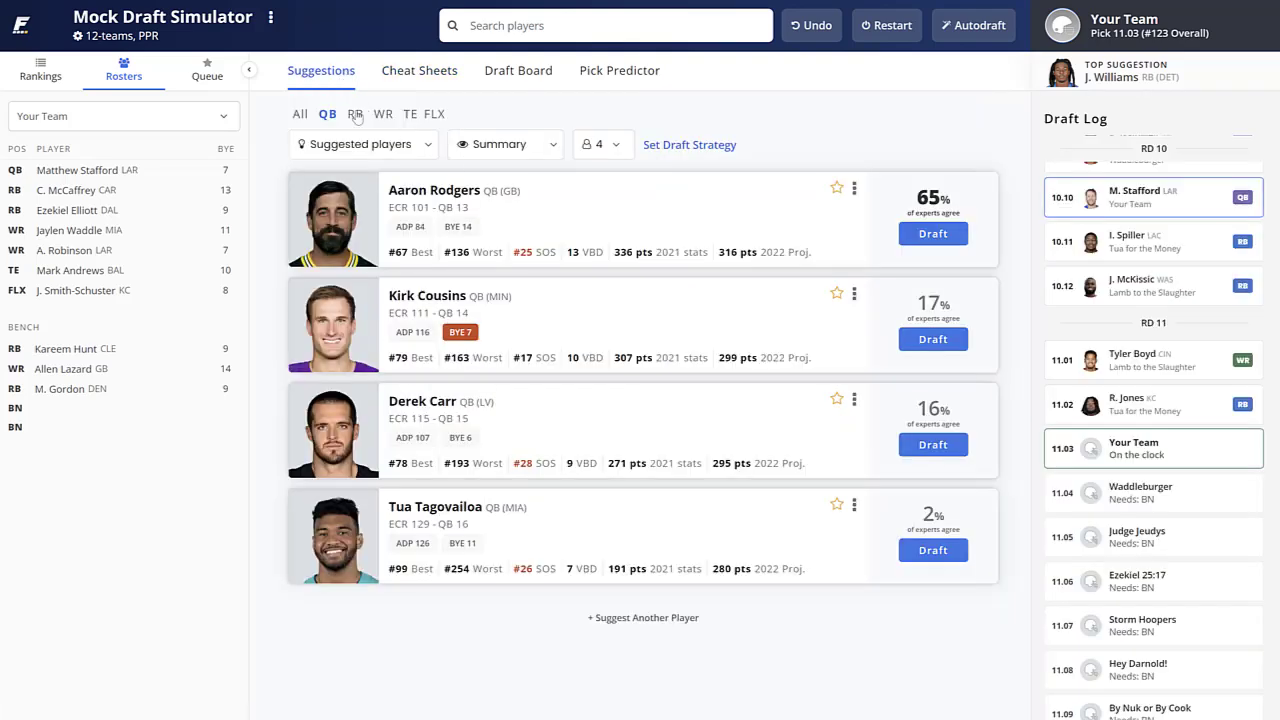
{"action": "left_click", "coordinate": [355, 114]}
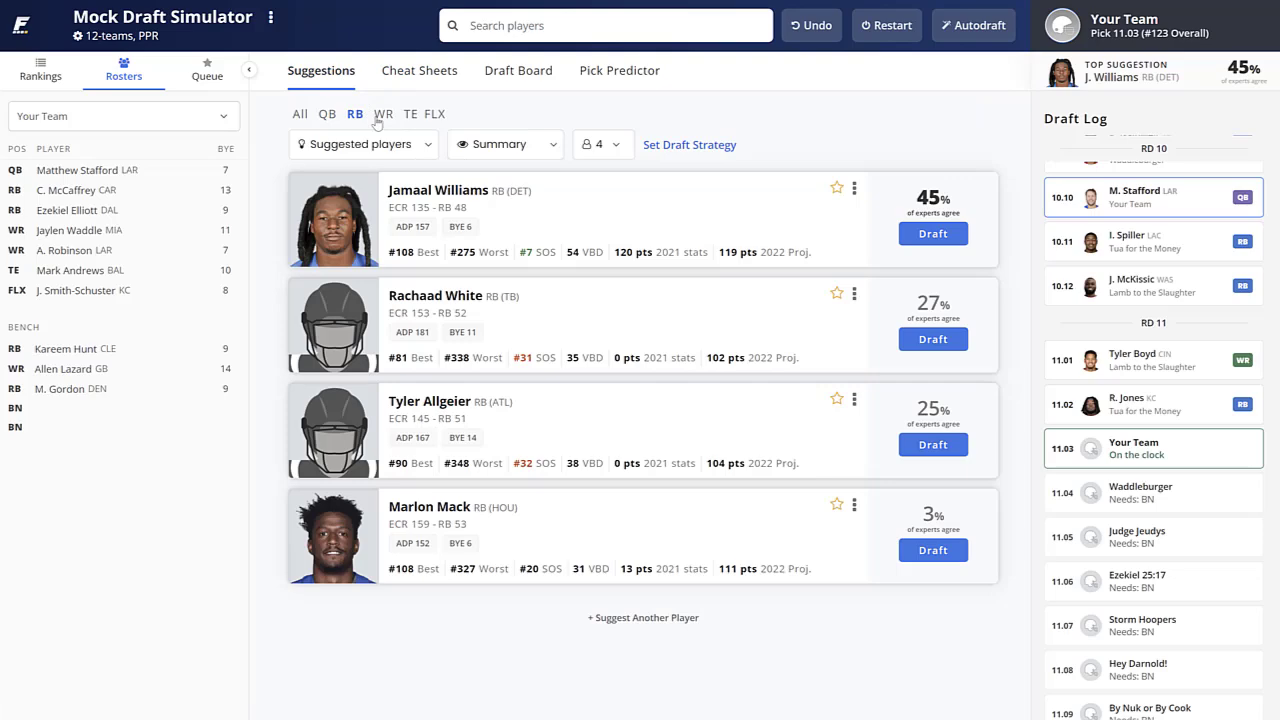
{"action": "left_click", "coordinate": [381, 114]}
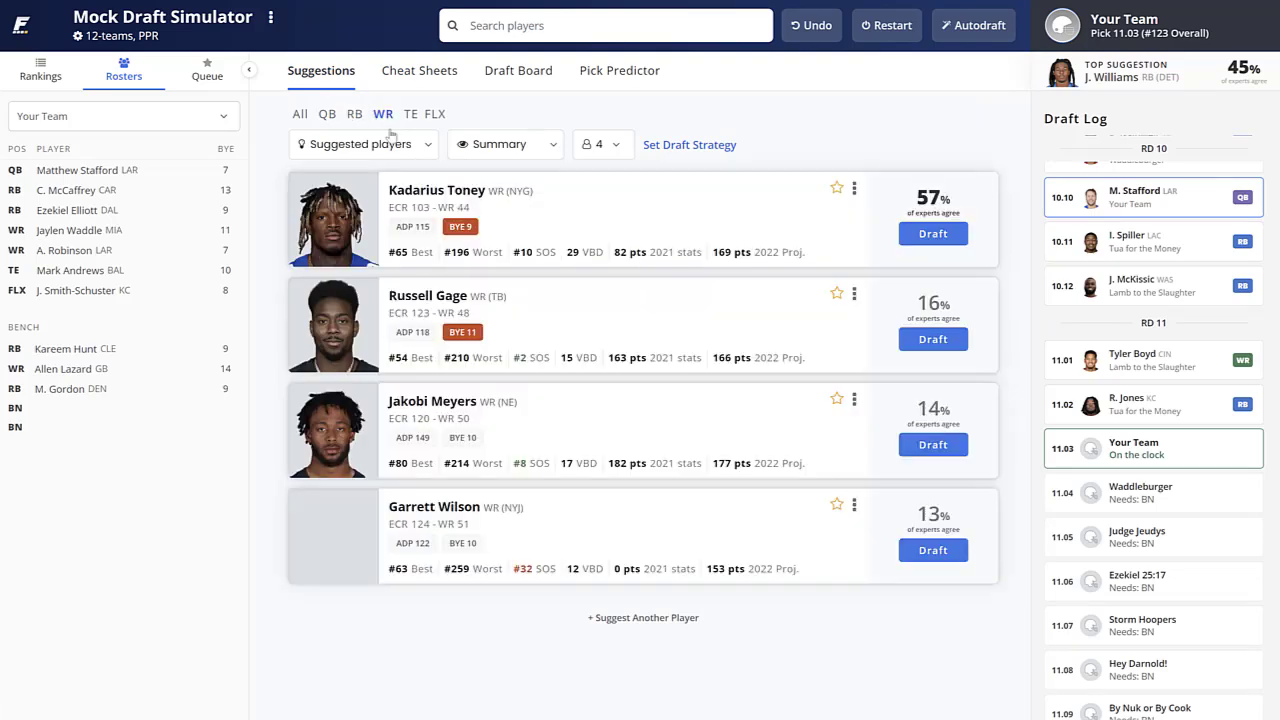
{"action": "left_click", "coordinate": [938, 237]}
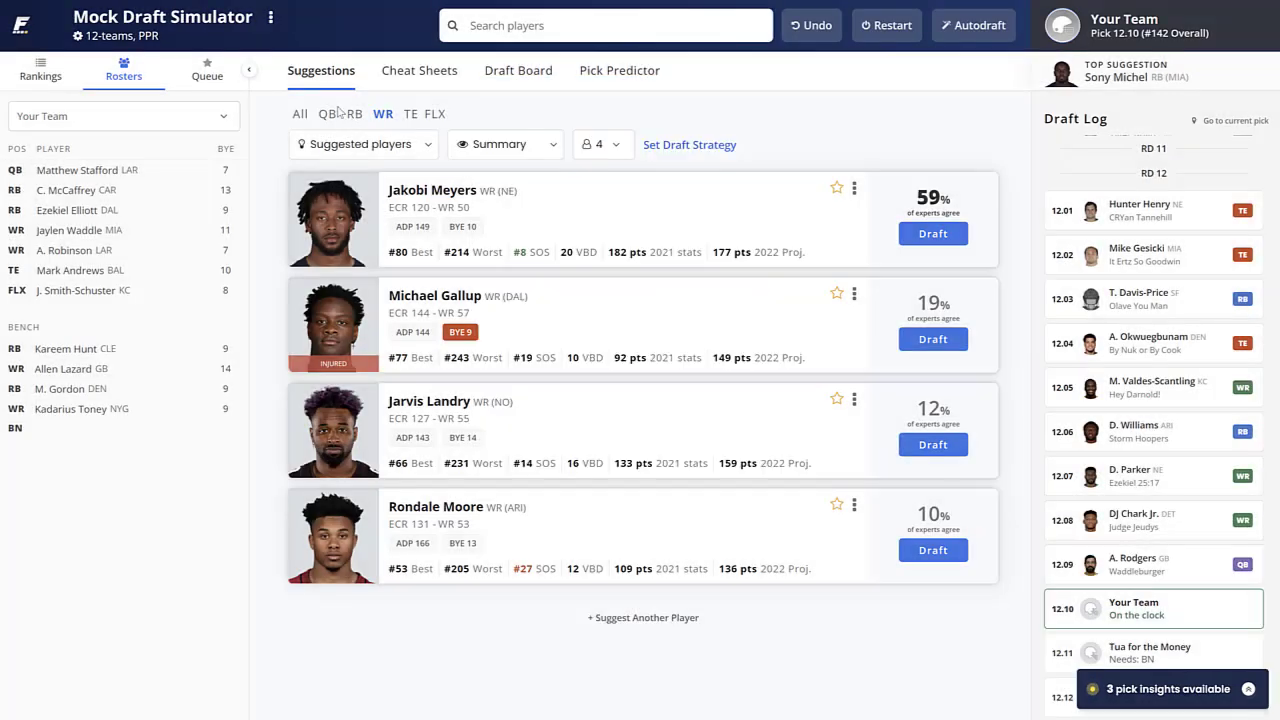
- Filter the suggestions to quarterbacks, draft Derek Carr at pick 12.10, and close the draft grade to review the full draft board
{"action": "left_click", "coordinate": [330, 116]}
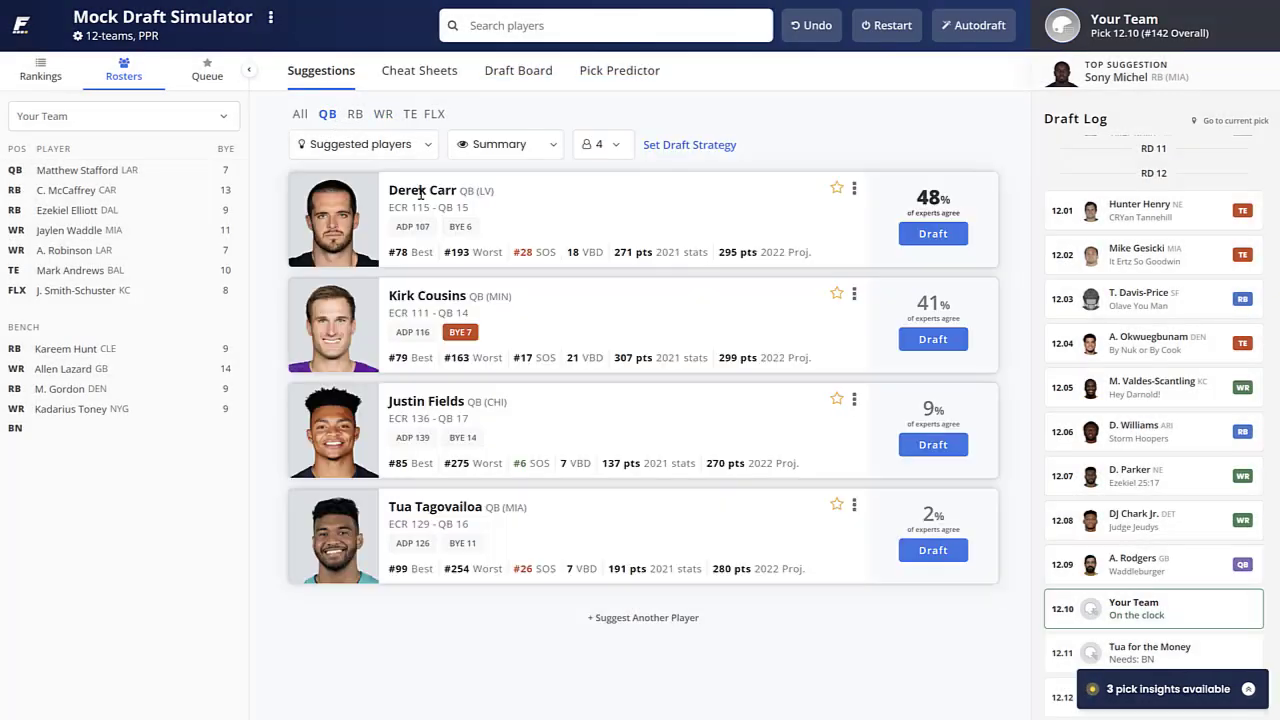
{"action": "left_click", "coordinate": [944, 245]}
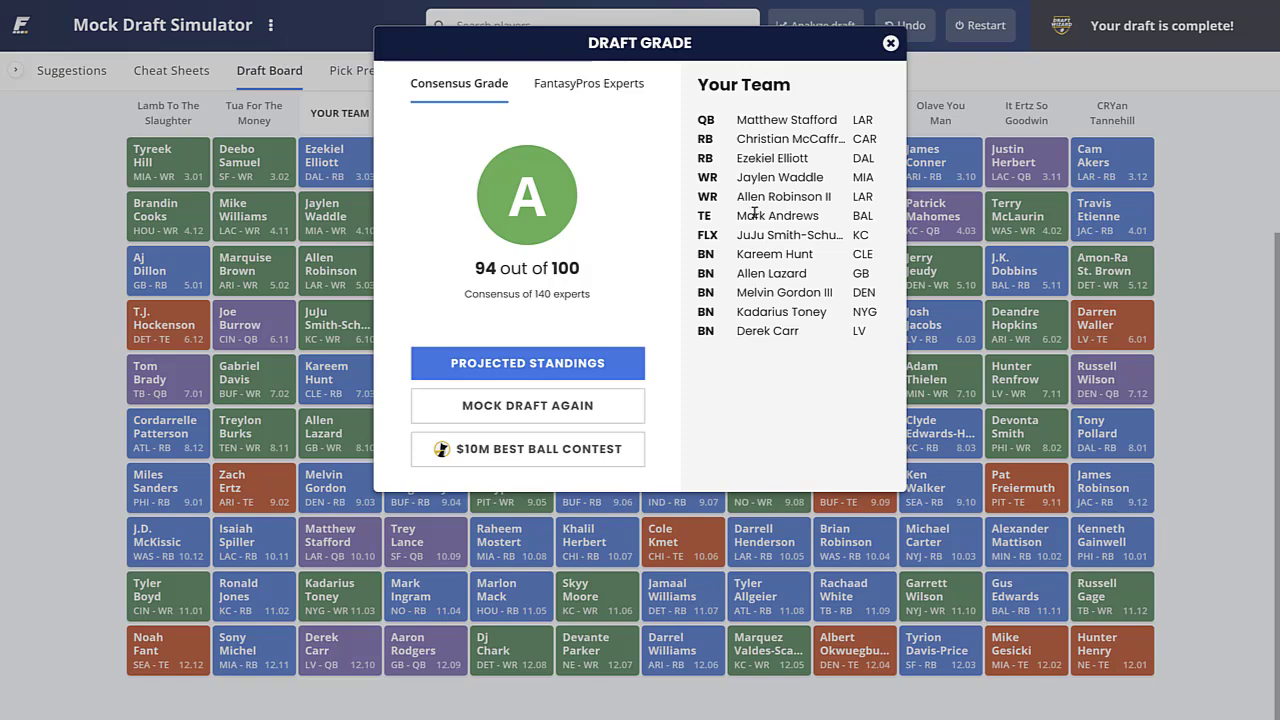
{"action": "left_click", "coordinate": [891, 44]}
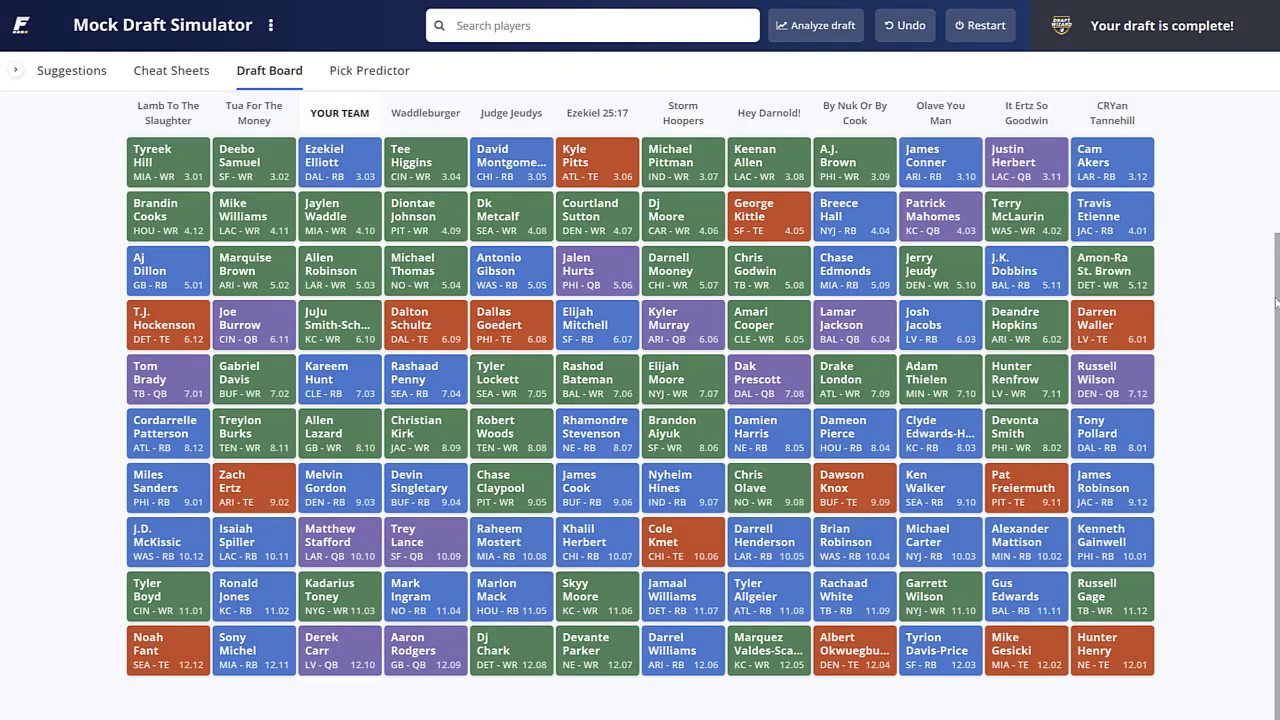
{"action": "scroll", "coordinate": [1257, 298], "scroll_direction": "up", "scroll_amount": 3}
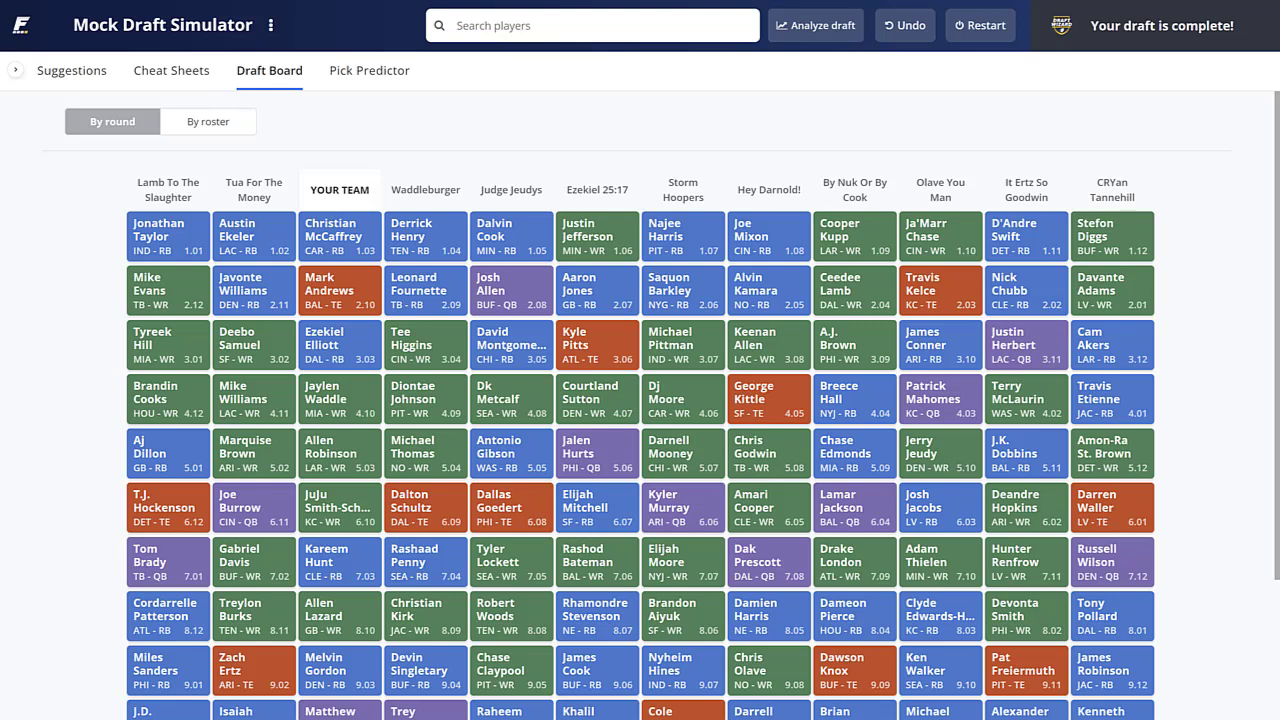